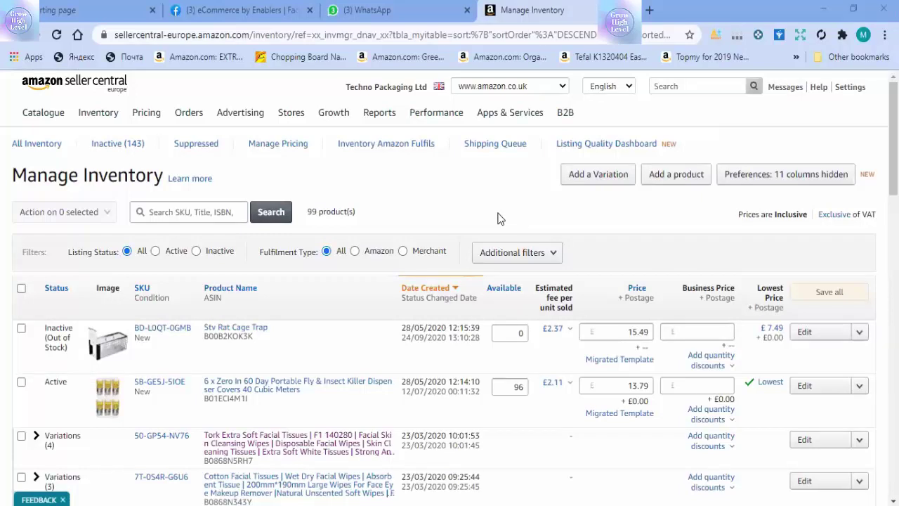
# Open the User Permissions settings of the seller account and find the form for adding a new user
pyautogui.moveTo(851, 95)
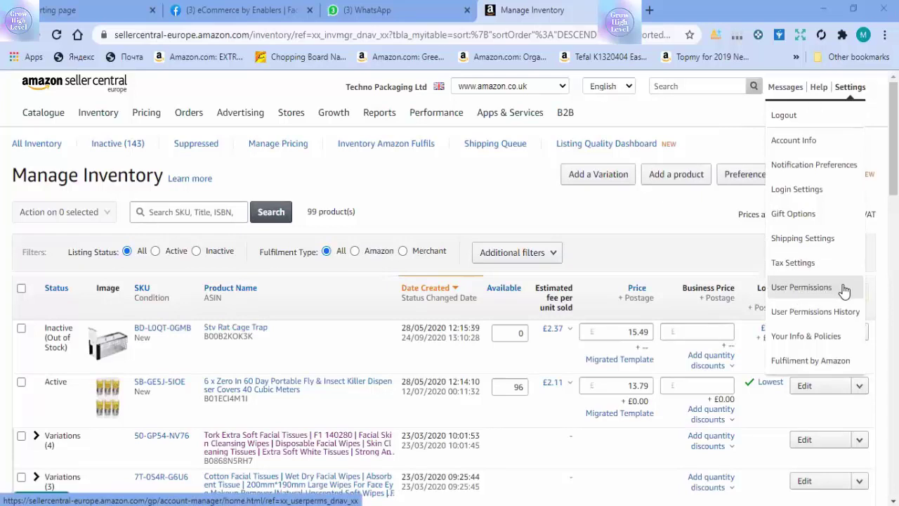
pyautogui.click(801, 288)
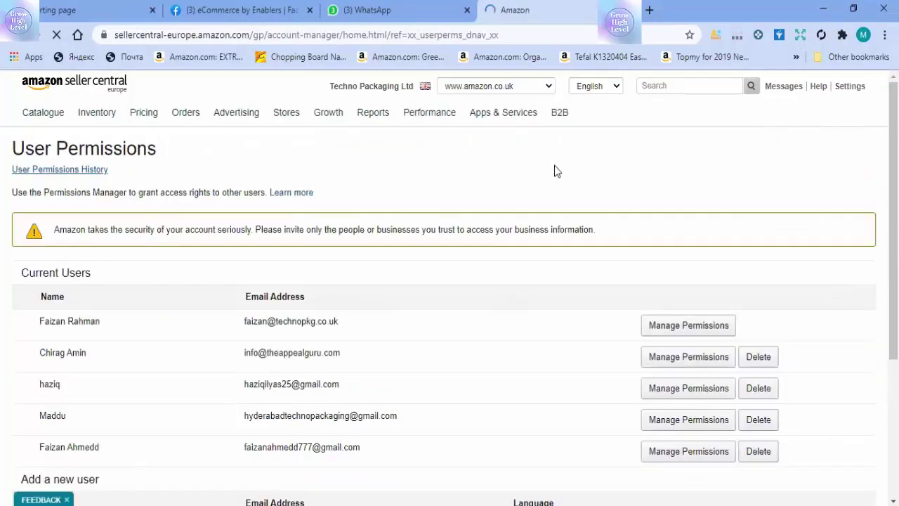
pyautogui.scroll(-1, 554, 169)
pyautogui.scroll(-1, 554, 168)
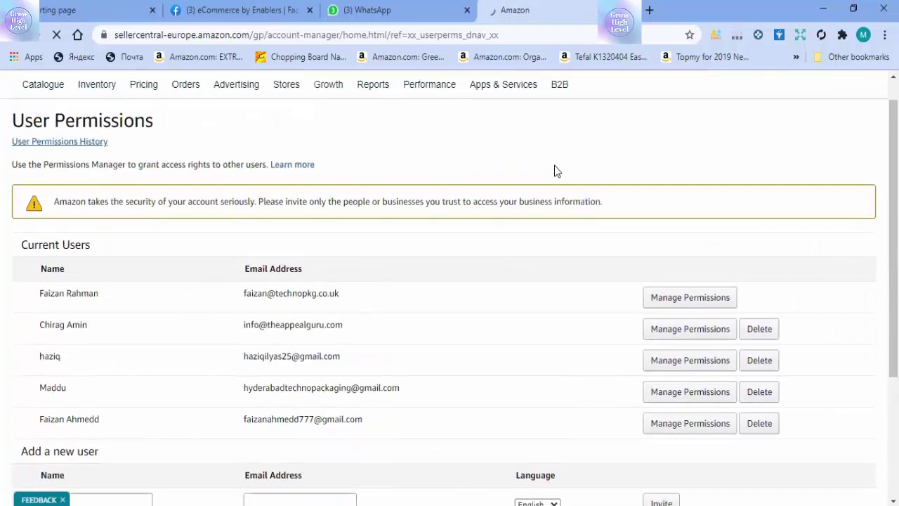
pyautogui.scroll(-1, 554, 169)
pyautogui.scroll(-2, 554, 169)
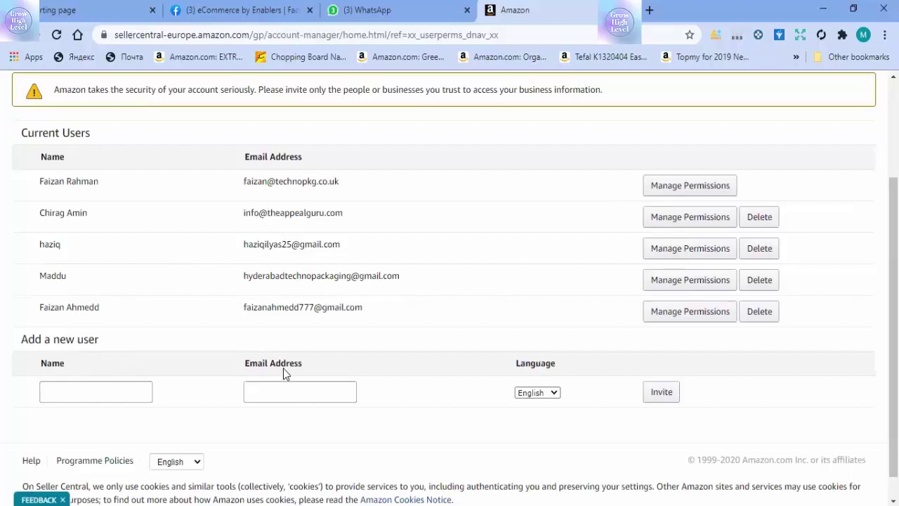
# Go through the name, email address and language fields of the new-user invitation form
pyautogui.click(95, 397)
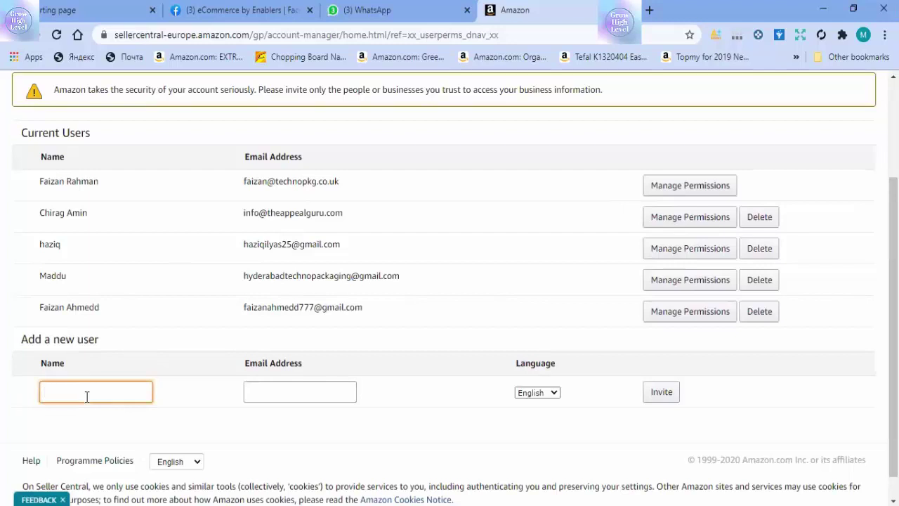
pyautogui.click(266, 395)
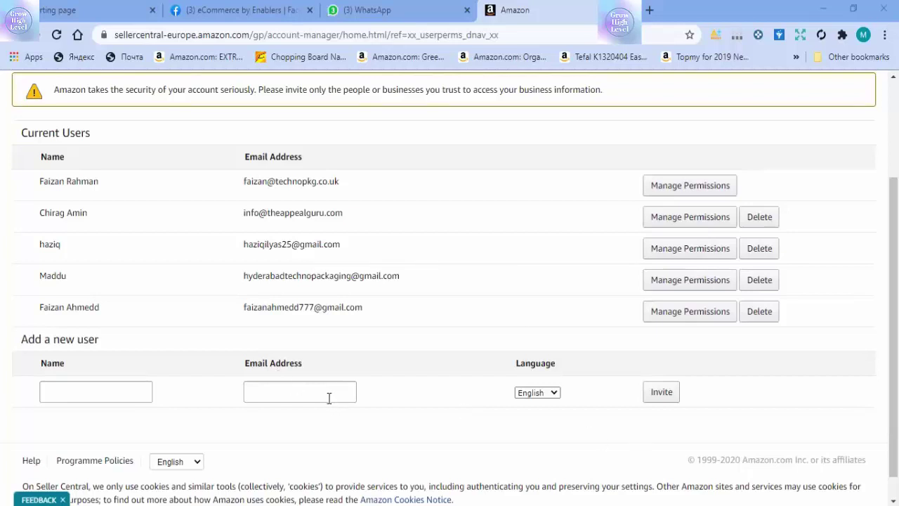
pyautogui.click(555, 393)
pyautogui.click(588, 420)
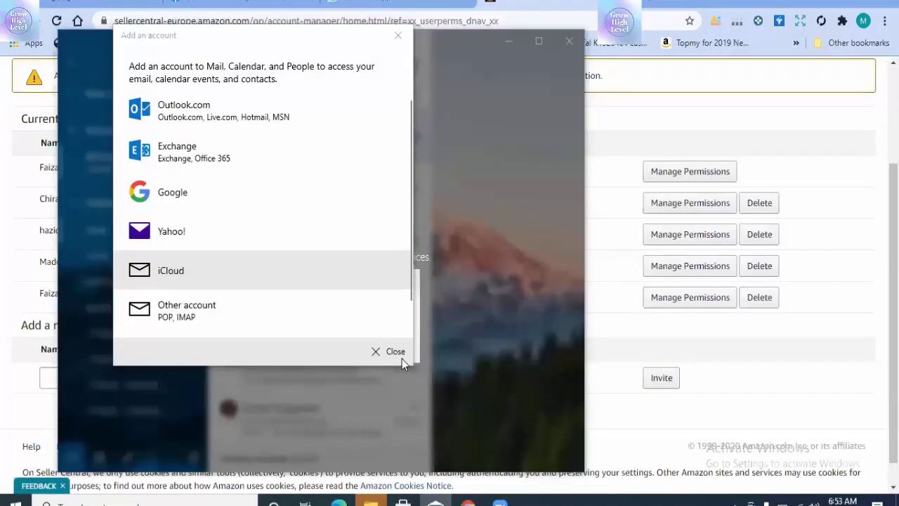
# Dismiss the Add an account dialog and close the Mail app
pyautogui.click(395, 352)
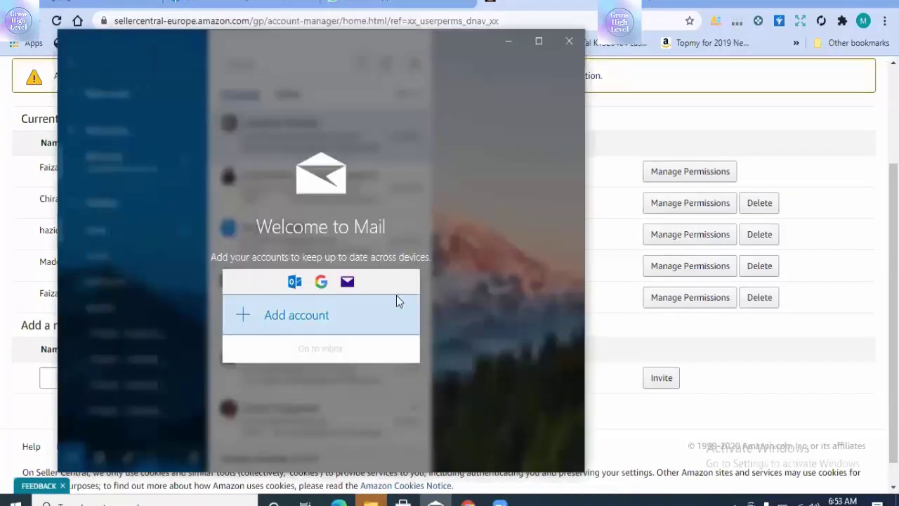
pyautogui.click(567, 37)
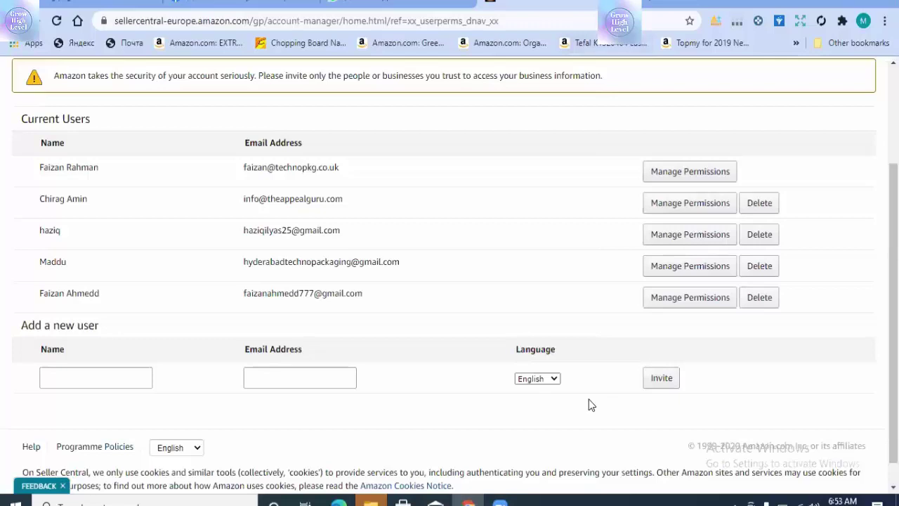
# Switch to WhatsApp Web and open the Seller Central invitation link in the Daraz group chat
pyautogui.click(486, 497)
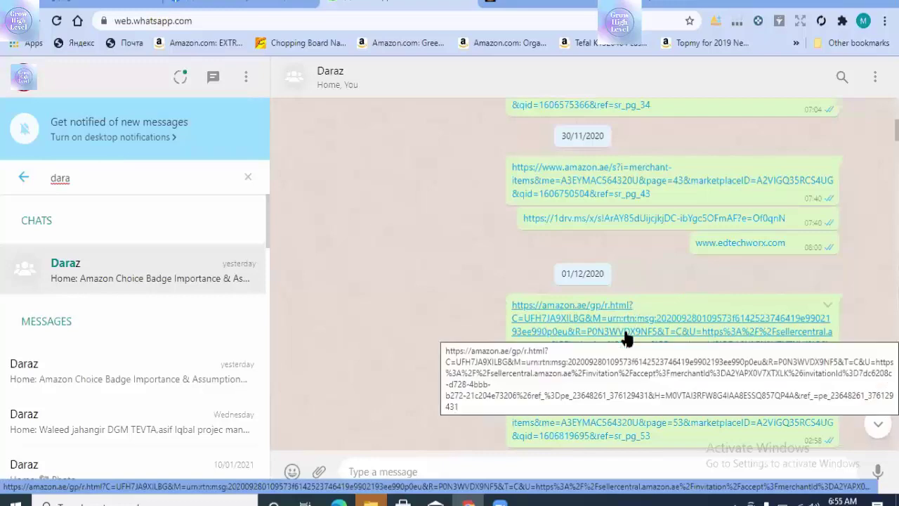
pyautogui.click(627, 339)
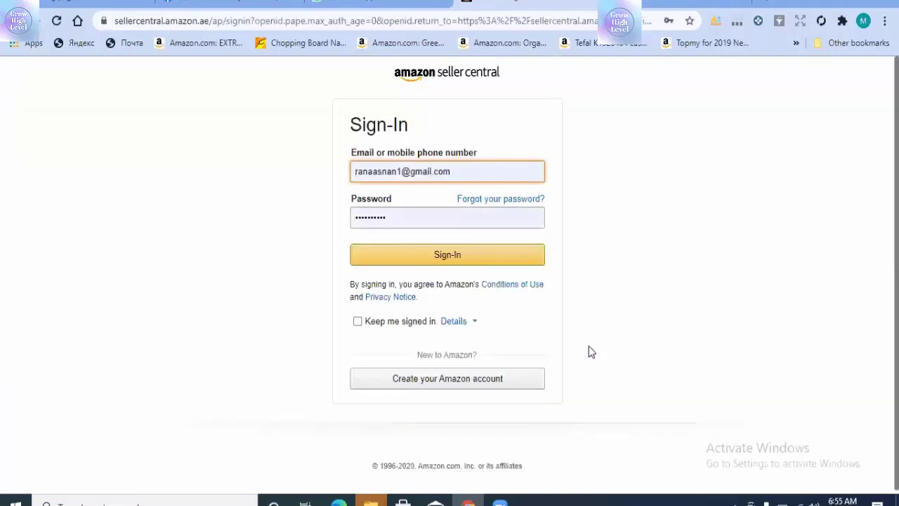
# Clear the autofilled email and password from the Seller Central sign-in form
pyautogui.click(487, 174)
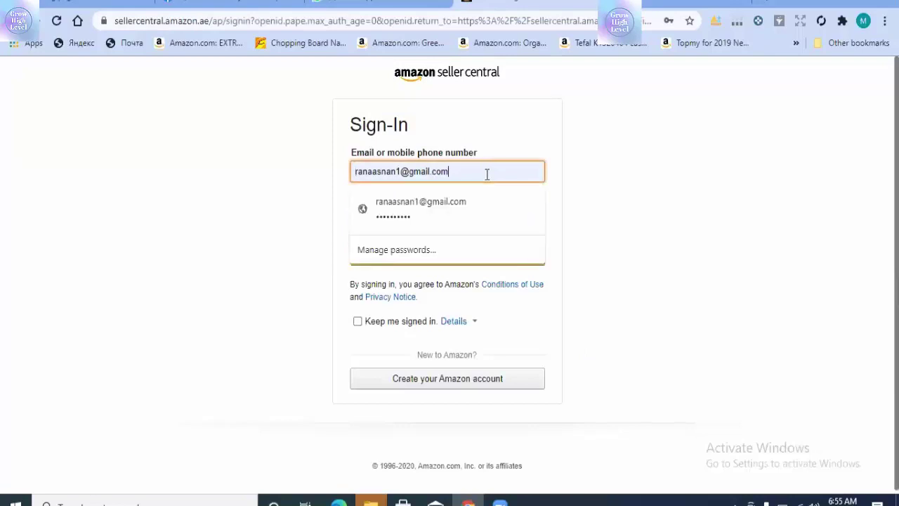
pyautogui.hotkey('ctrl', 'a')
pyautogui.press('BackSpace')
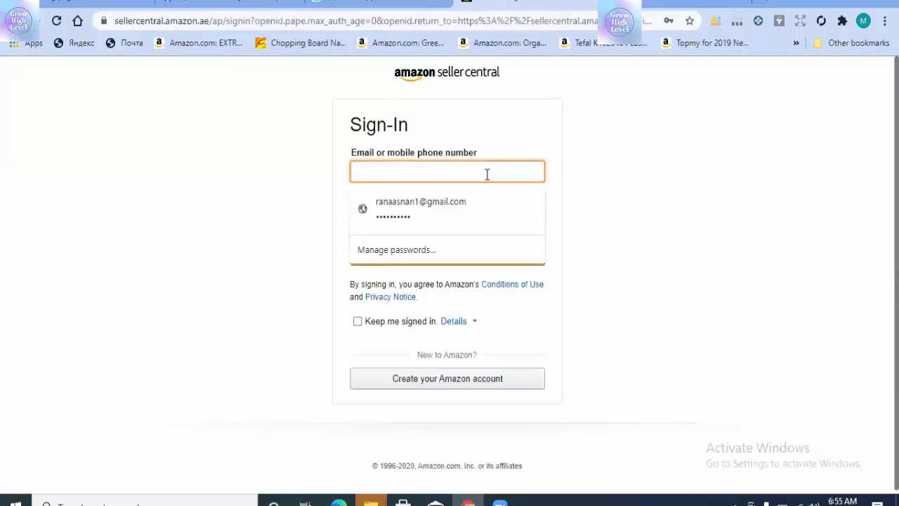
pyautogui.click(696, 255)
pyautogui.click(491, 220)
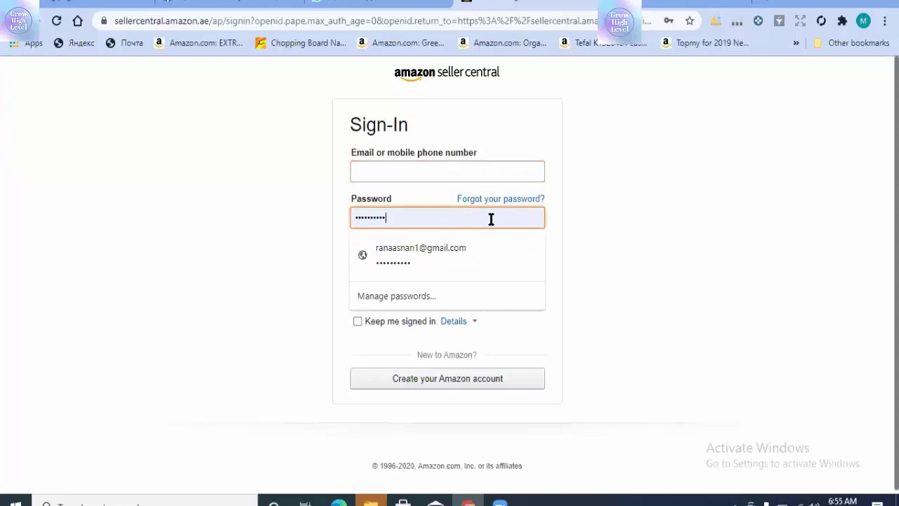
pyautogui.press('BackSpace')
pyautogui.press('BackSpace')
pyautogui.press('BackSpace')
pyautogui.press('BackSpace')
pyautogui.press('BackSpace')
pyautogui.press('BackSpace')
pyautogui.press('BackSpace')
pyautogui.press('BackSpace')
pyautogui.press('BackSpace')
pyautogui.press('BackSpace')
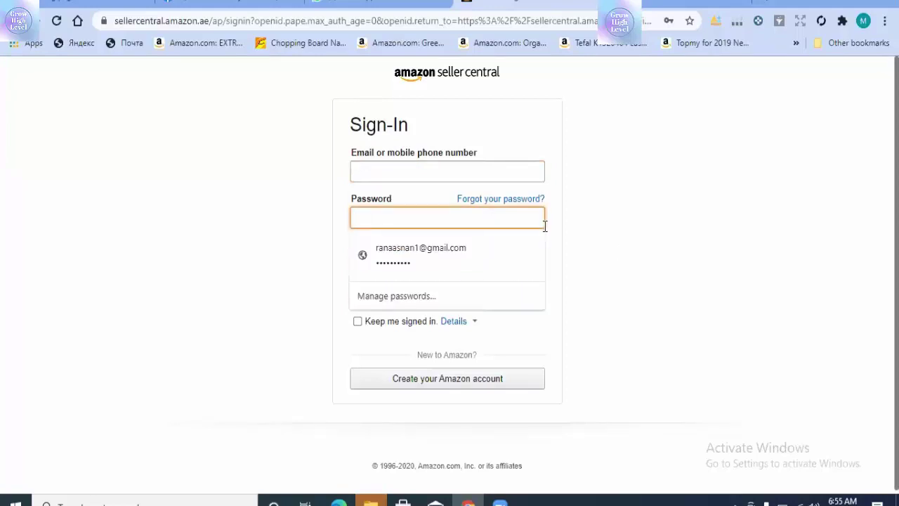
pyautogui.click(620, 249)
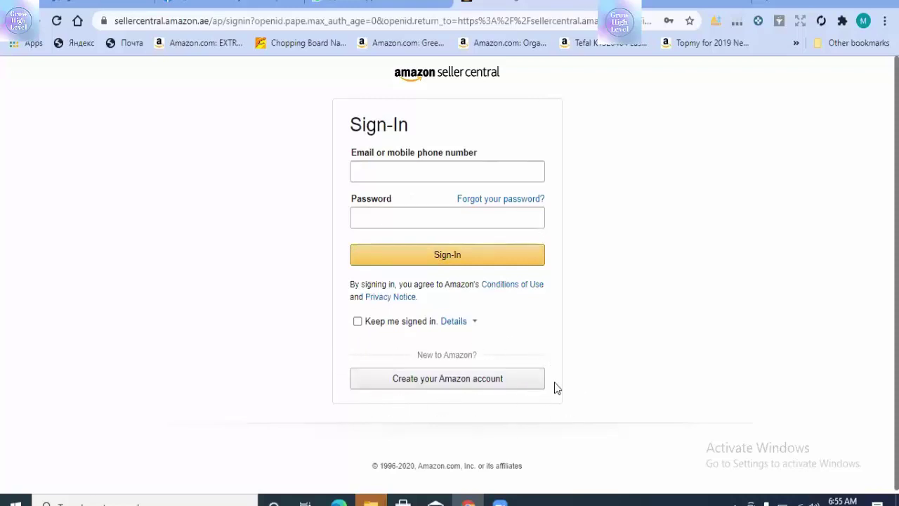
# Open the Amazon account creation form and fill in the password confirmation with the saved password
pyautogui.click(444, 383)
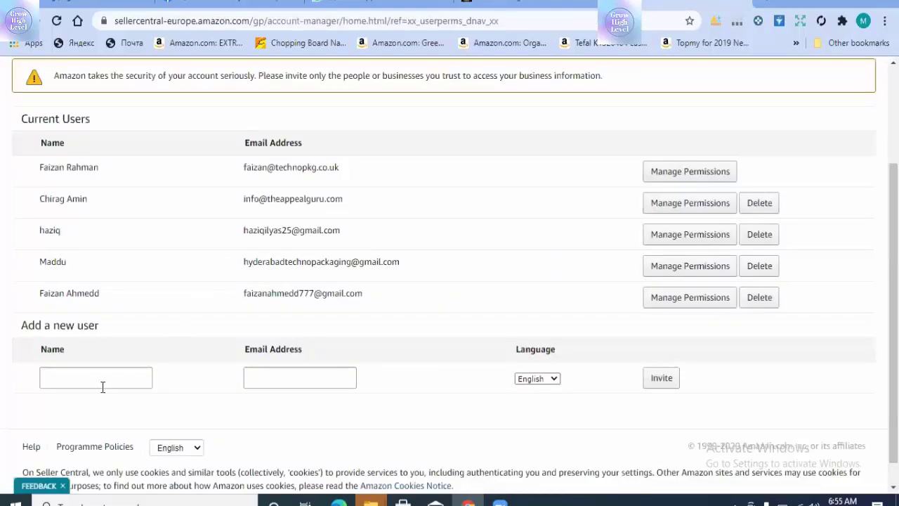
pyautogui.click(534, 2)
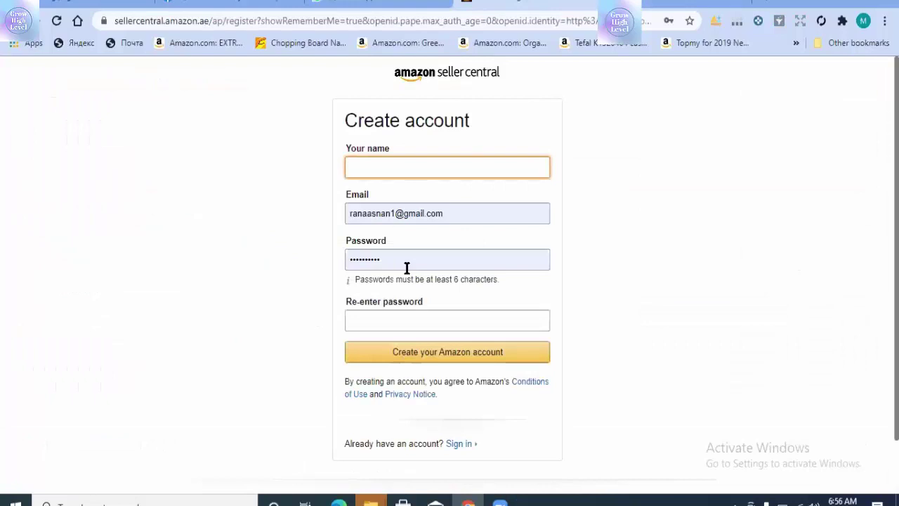
pyautogui.click(411, 324)
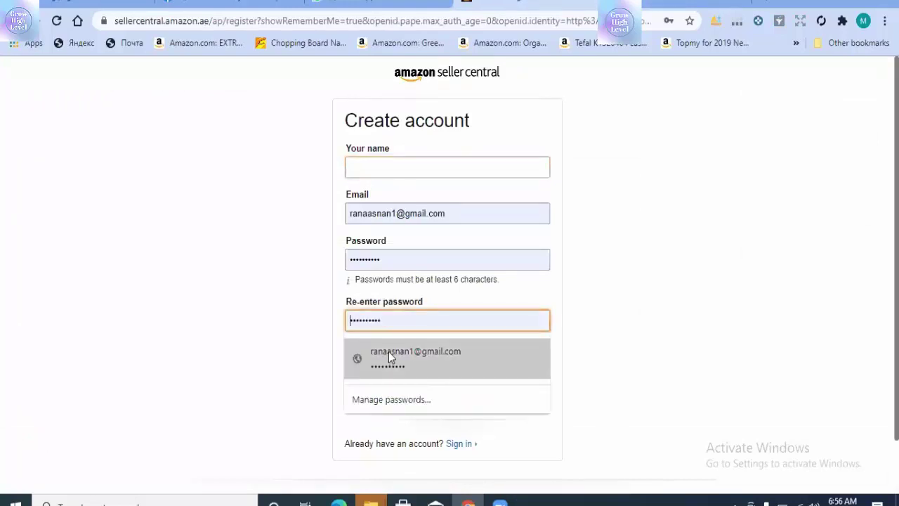
pyautogui.click(389, 351)
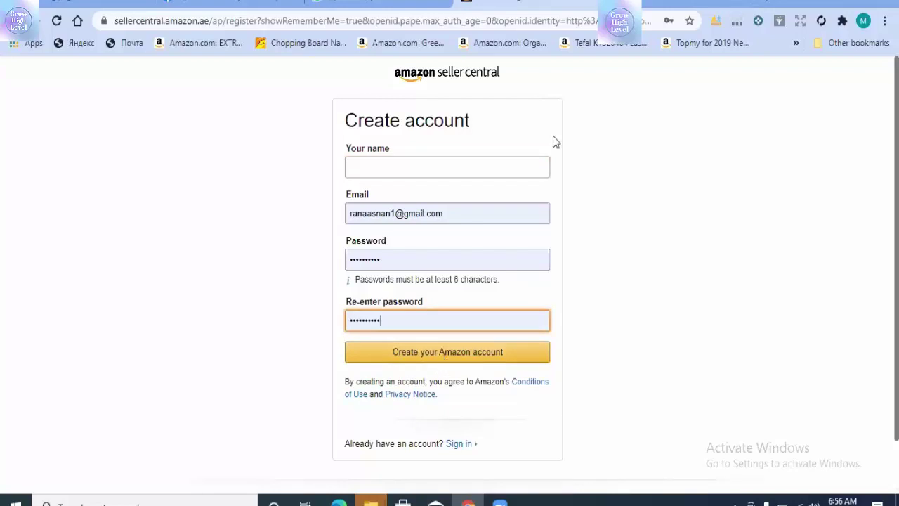
# Return to the existing seller account and open its Seller Central home dashboard, reloading the page
pyautogui.click(523, 4)
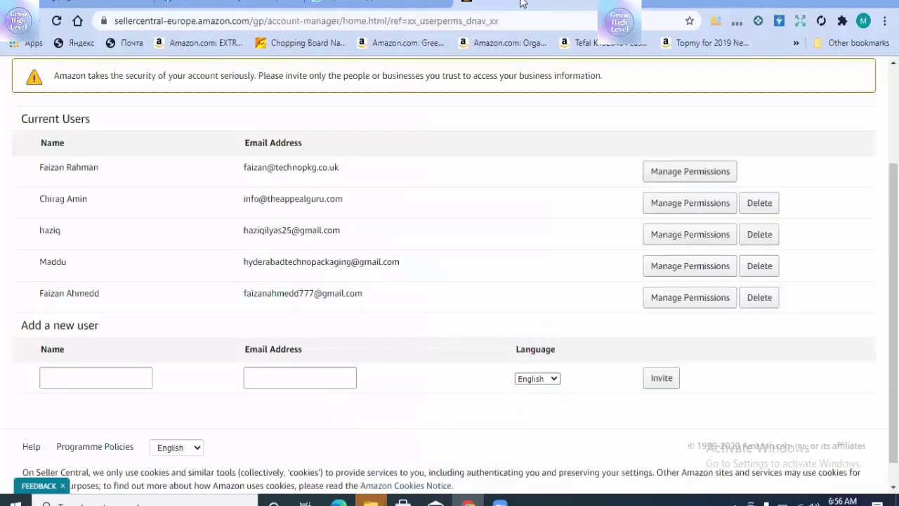
pyautogui.scroll(3, 113, 83)
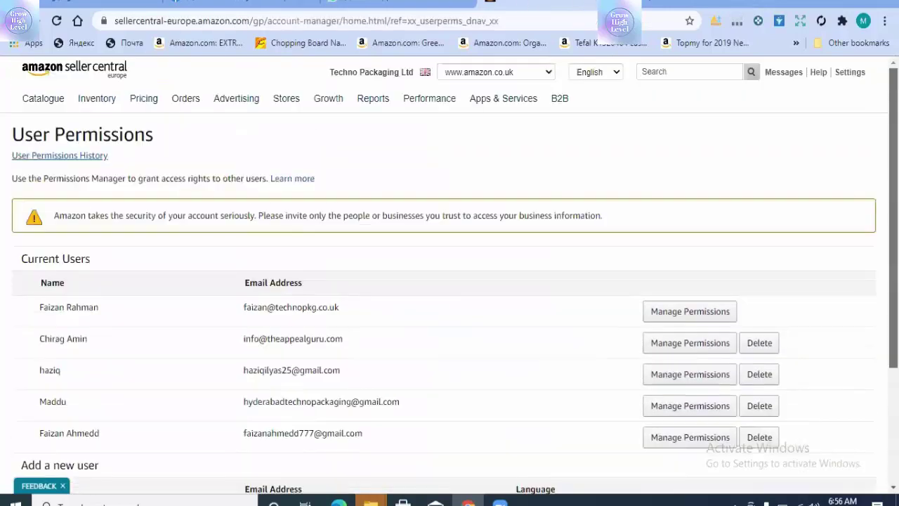
pyautogui.click(96, 72)
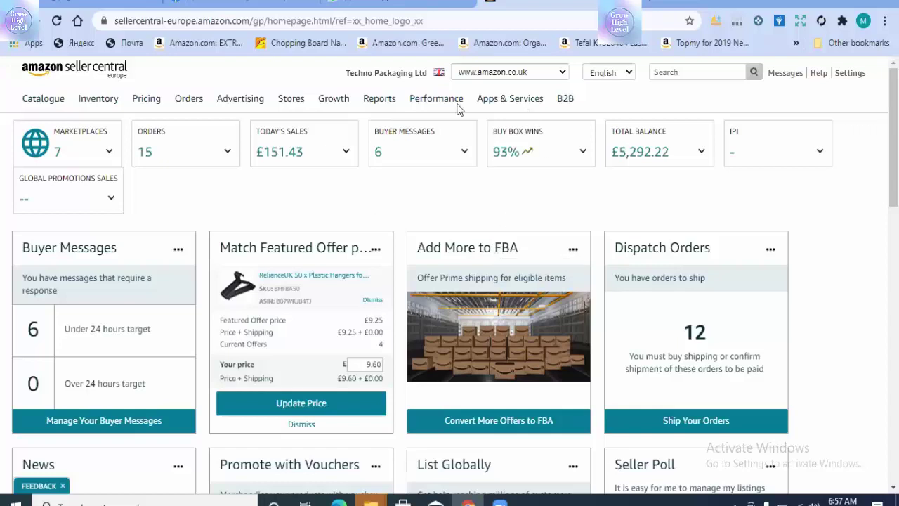
pyautogui.moveTo(488, 106)
pyautogui.moveTo(424, 107)
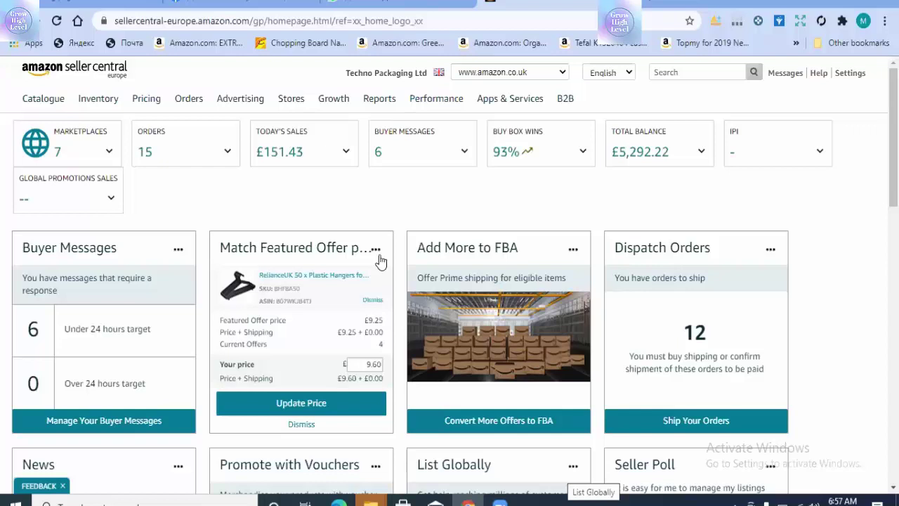
pyautogui.click(58, 26)
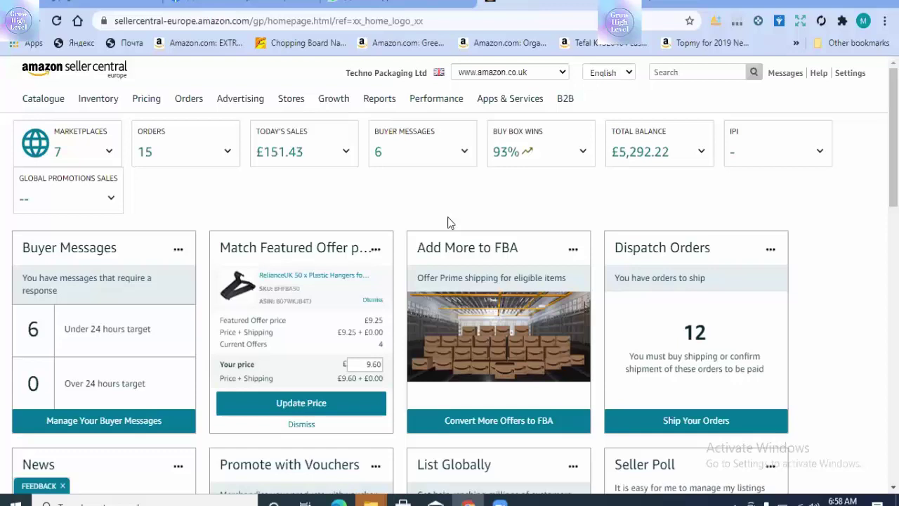
# Look over the Inventory, Orders, Advertising, Reports, Catalogue and Growth sections of the Seller Central home dashboard
pyautogui.moveTo(114, 104)
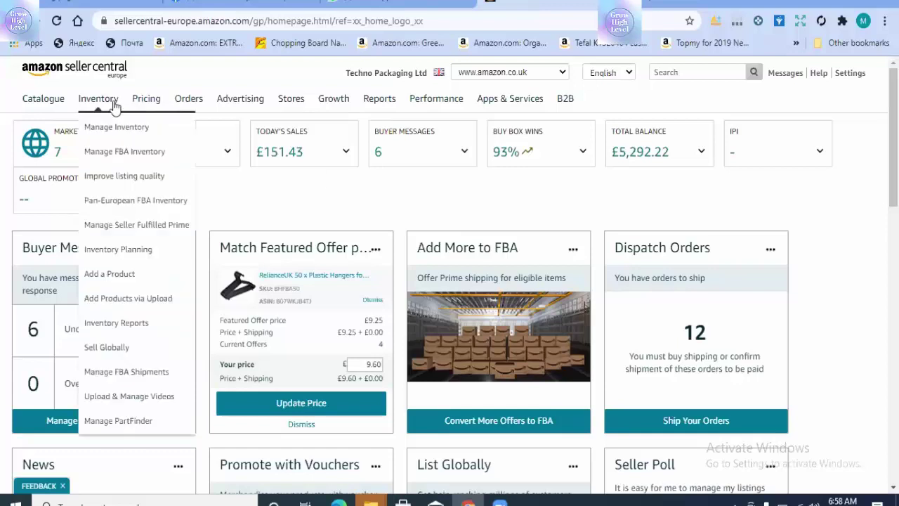
pyautogui.moveTo(180, 113)
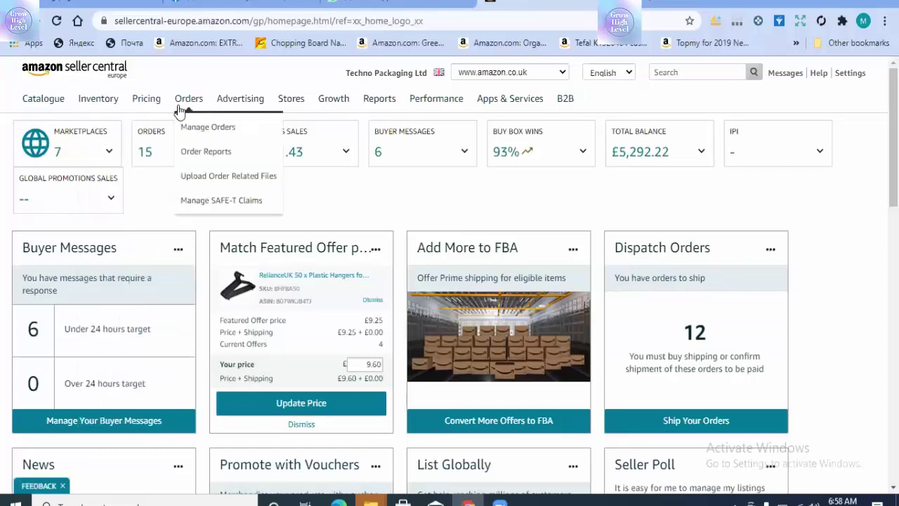
pyautogui.moveTo(239, 106)
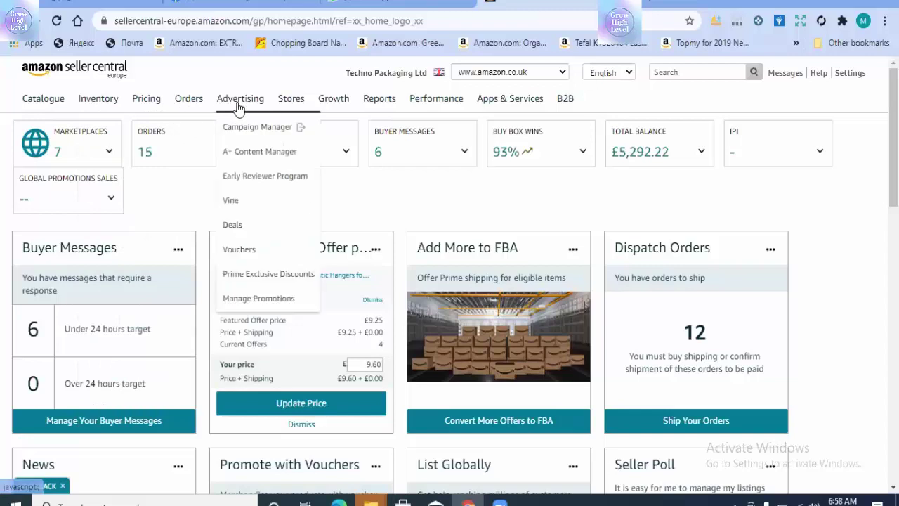
pyautogui.moveTo(385, 107)
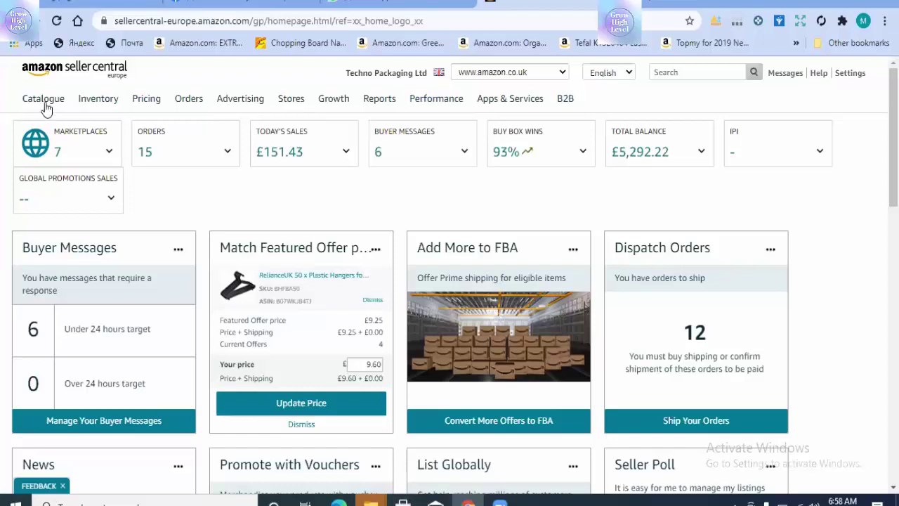
pyautogui.moveTo(46, 109)
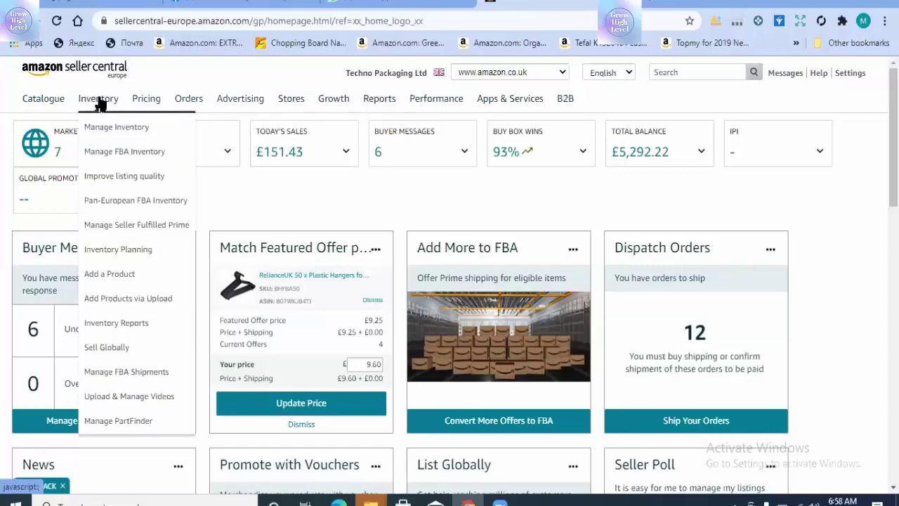
pyautogui.moveTo(344, 102)
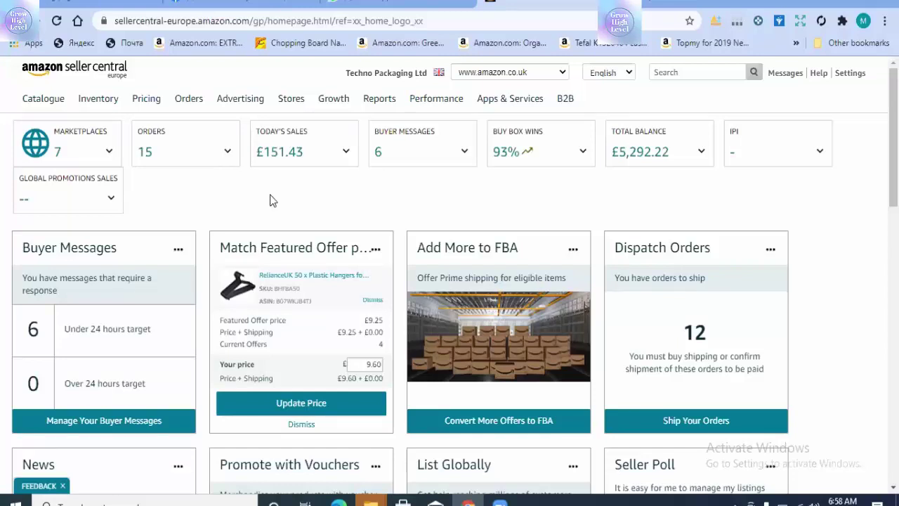
# Examine the options offered under Catalogue, Pricing, Orders, Advertising, Stores, Reports and Performance on the dashboard
pyautogui.click(51, 104)
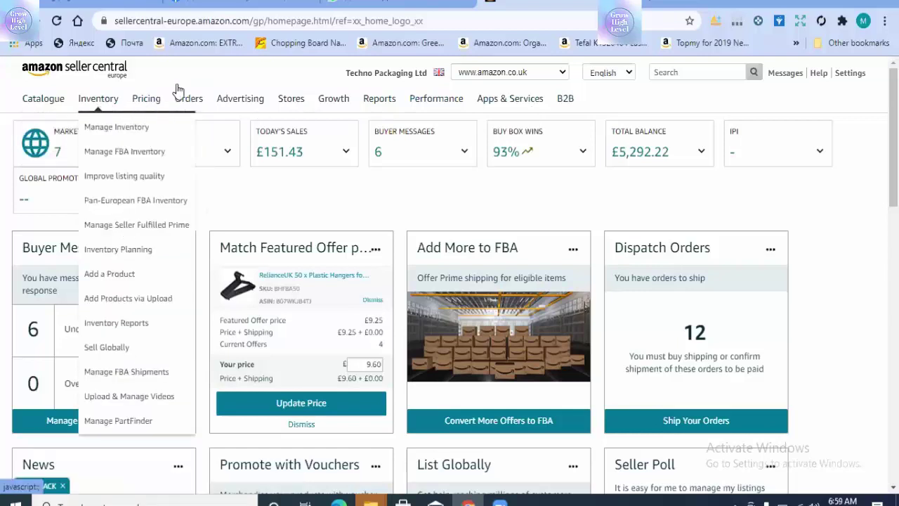
pyautogui.moveTo(147, 98)
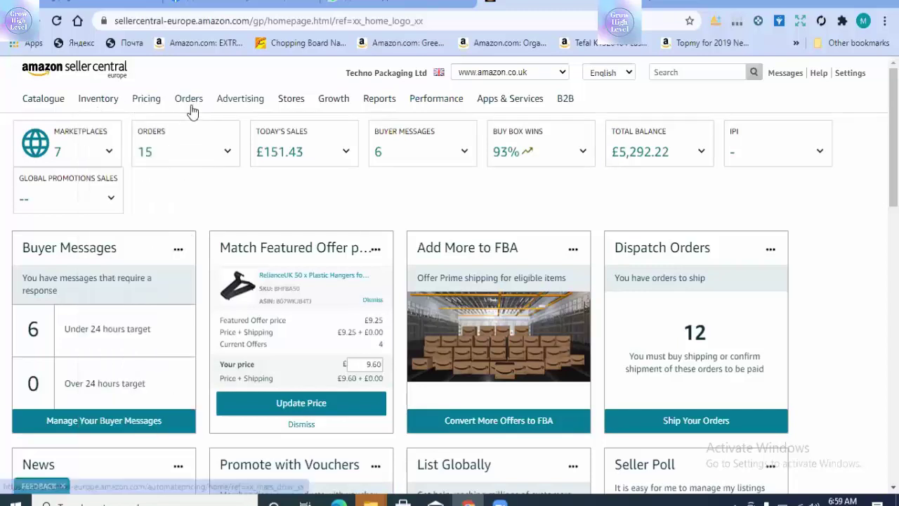
pyautogui.moveTo(190, 109)
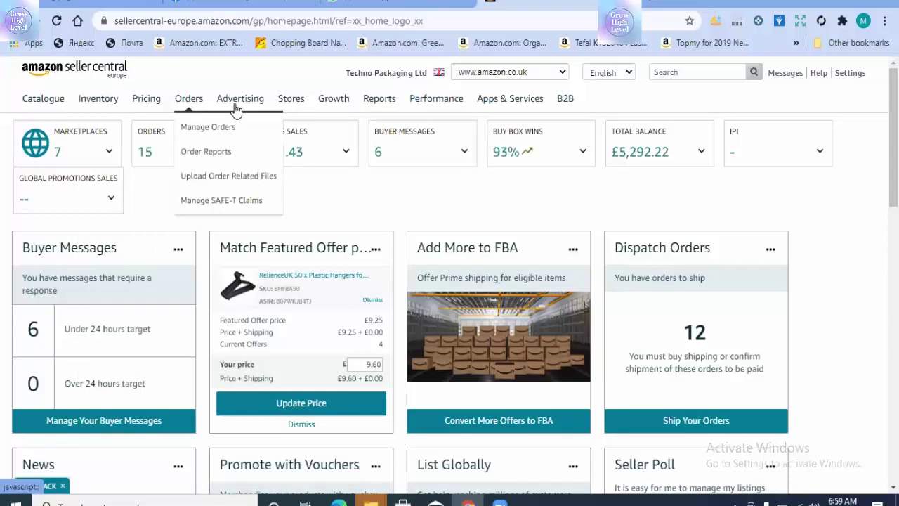
pyautogui.moveTo(240, 109)
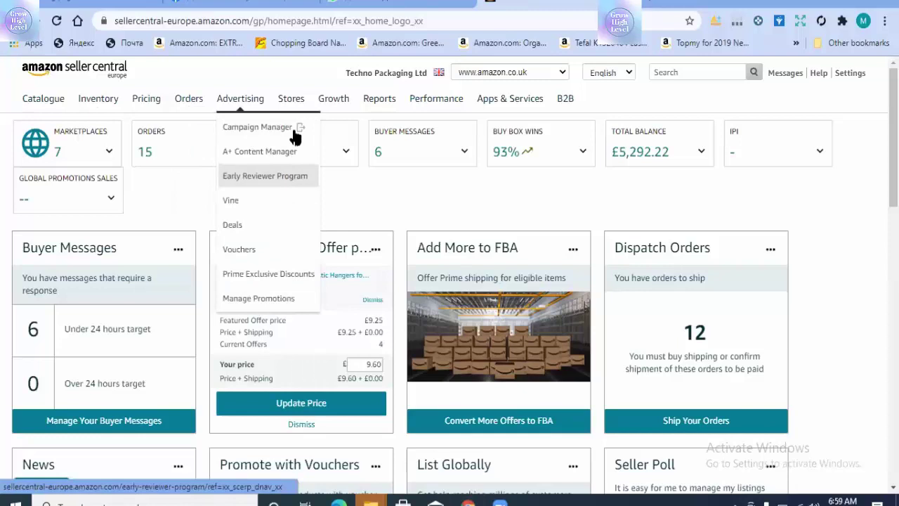
pyautogui.moveTo(302, 109)
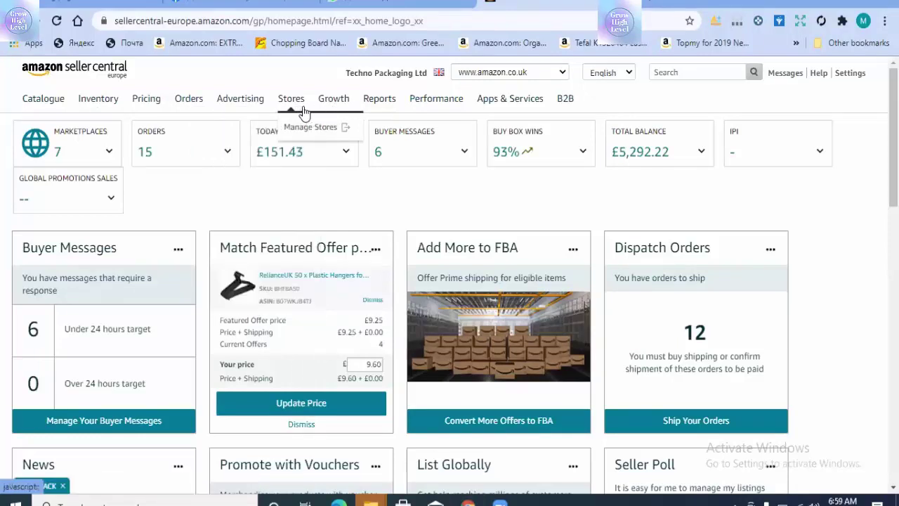
pyautogui.moveTo(381, 107)
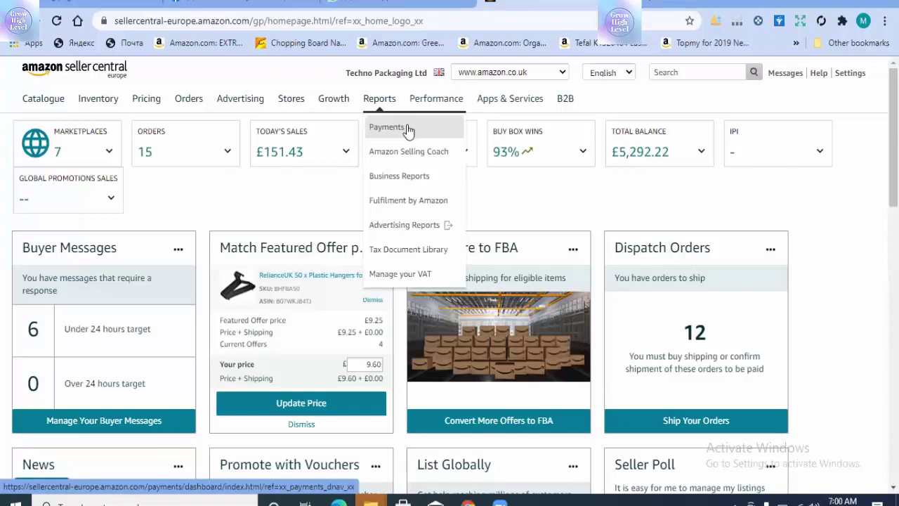
pyautogui.moveTo(428, 102)
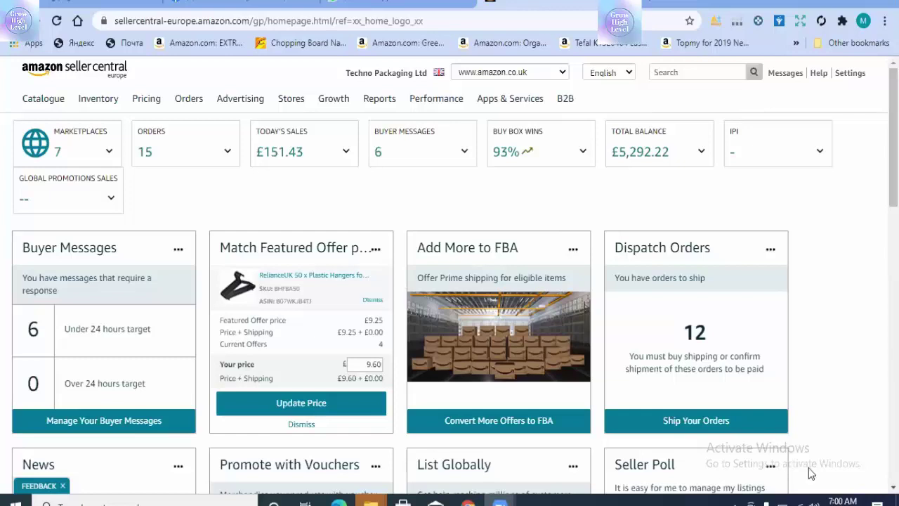
# View the User Permissions page, and return to the home dashboard to look over the Inventory and Performance sections
pyautogui.click(849, 74)
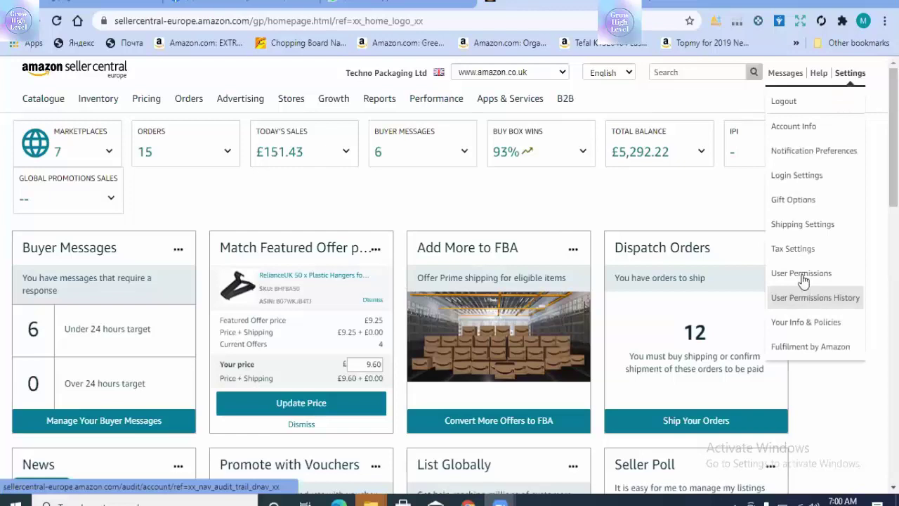
pyautogui.click(804, 279)
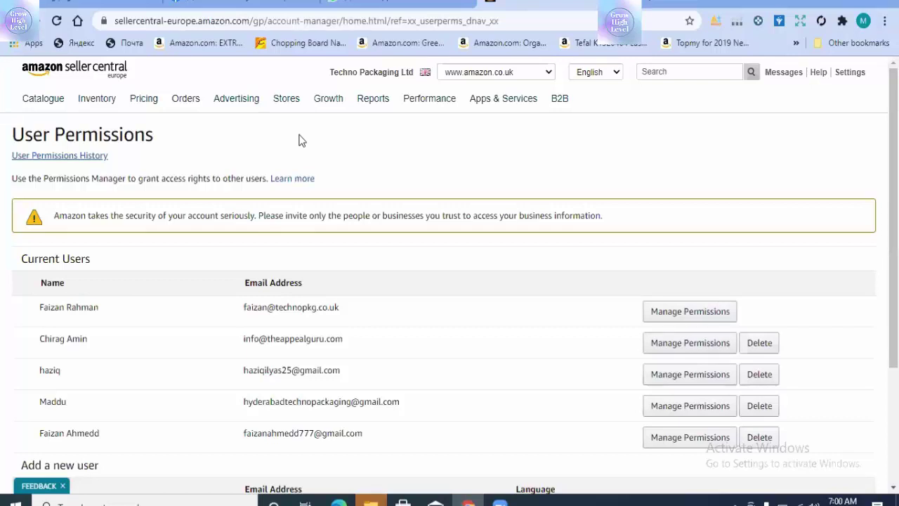
pyautogui.click(71, 73)
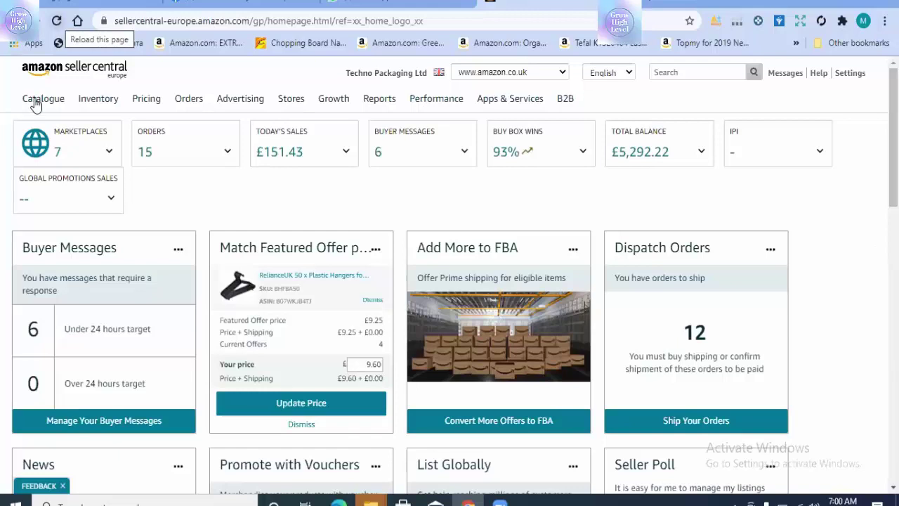
pyautogui.moveTo(115, 105)
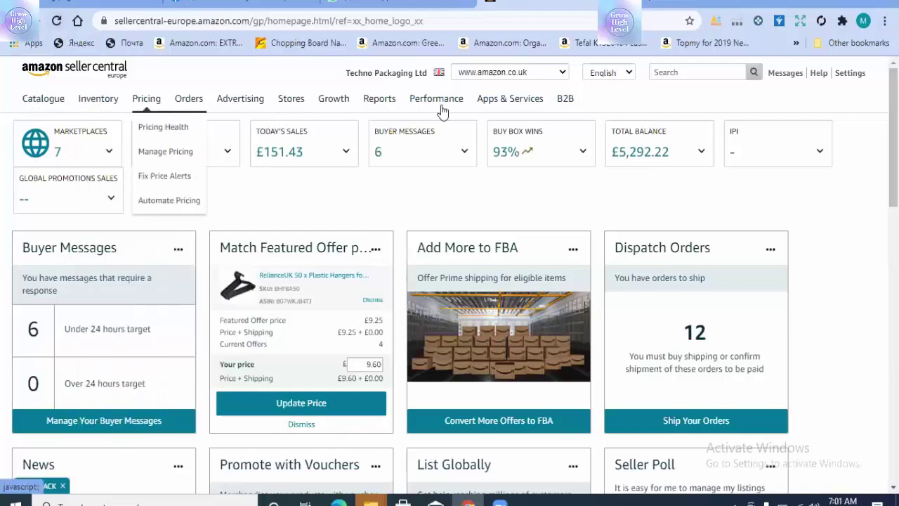
pyautogui.moveTo(457, 114)
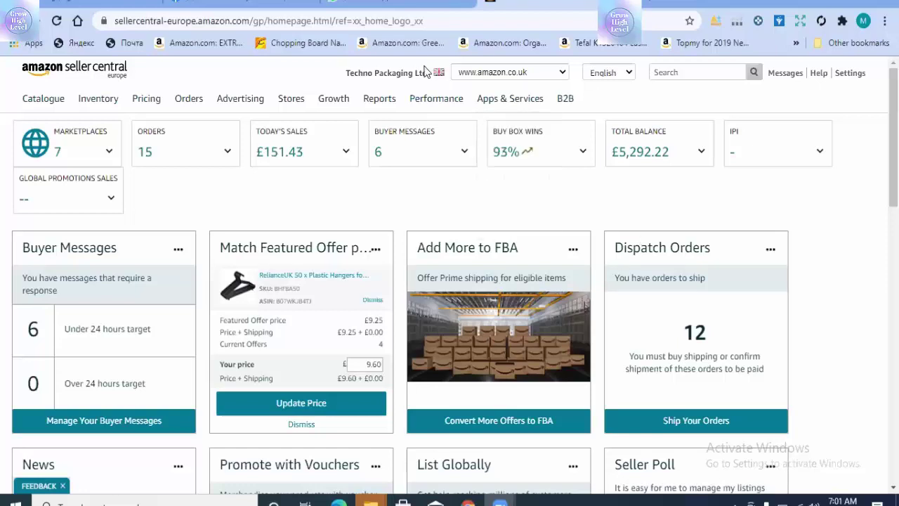
# Open the User Permissions page and go through the name and email fields for adding a new user
pyautogui.moveTo(842, 85)
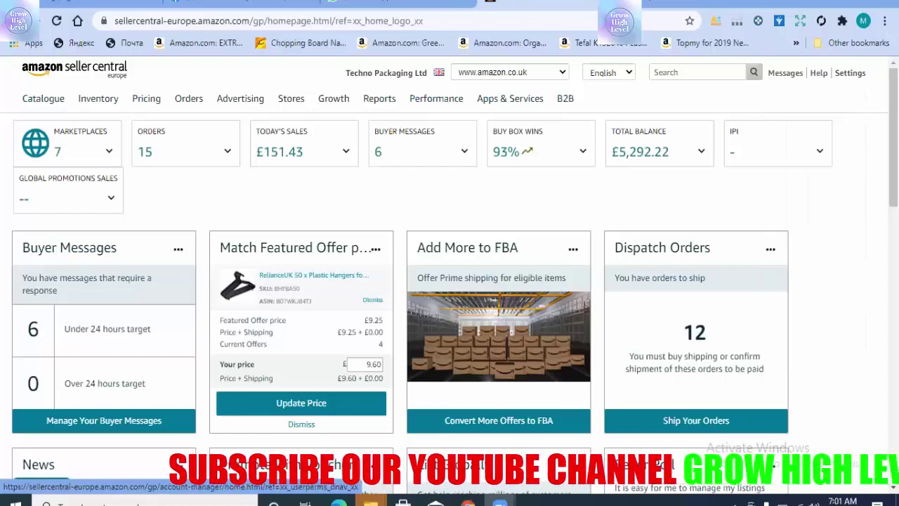
pyautogui.moveTo(835, 283)
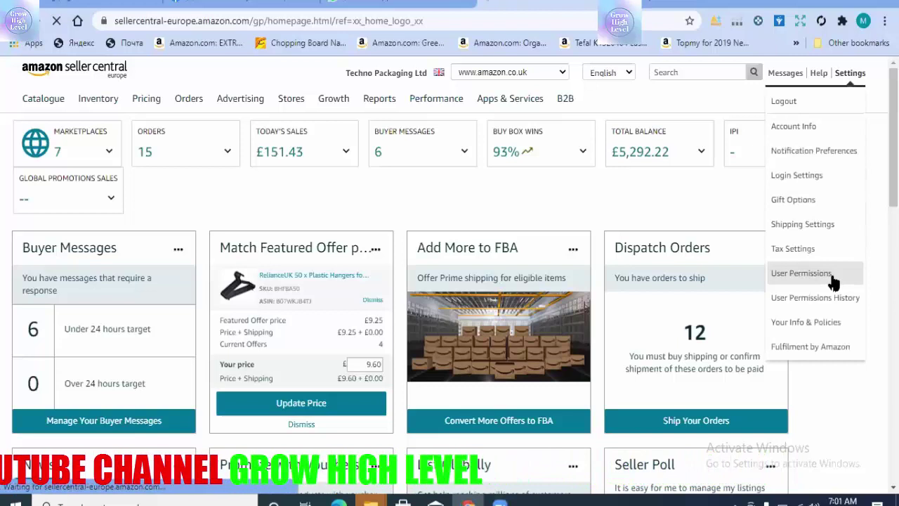
pyautogui.click(834, 282)
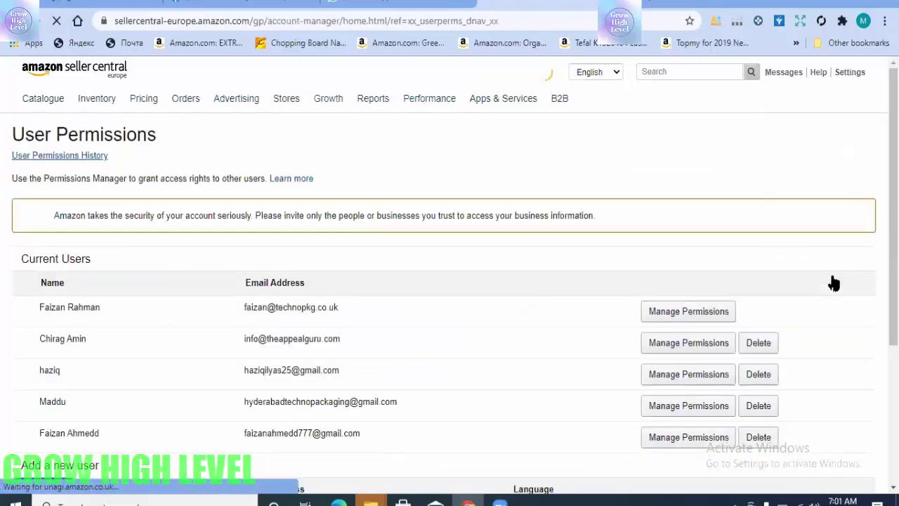
pyautogui.scroll(-3, 422, 362)
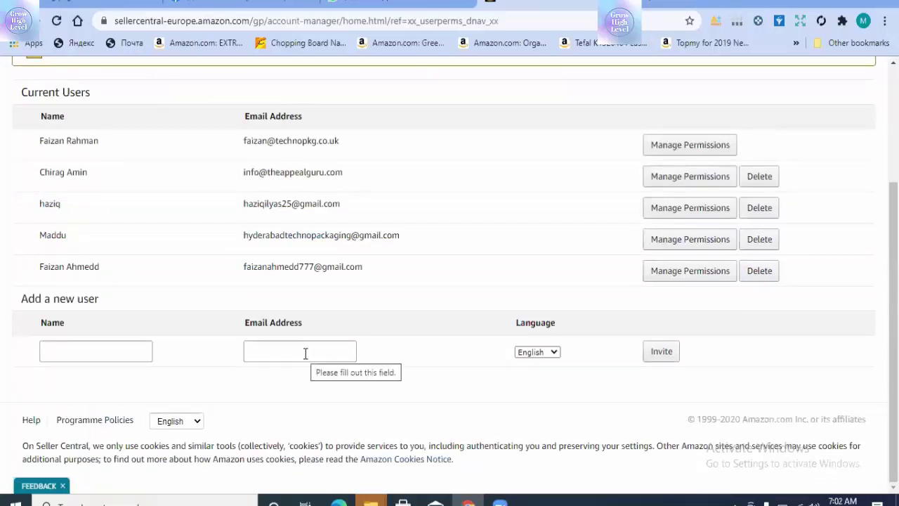
pyautogui.click(99, 357)
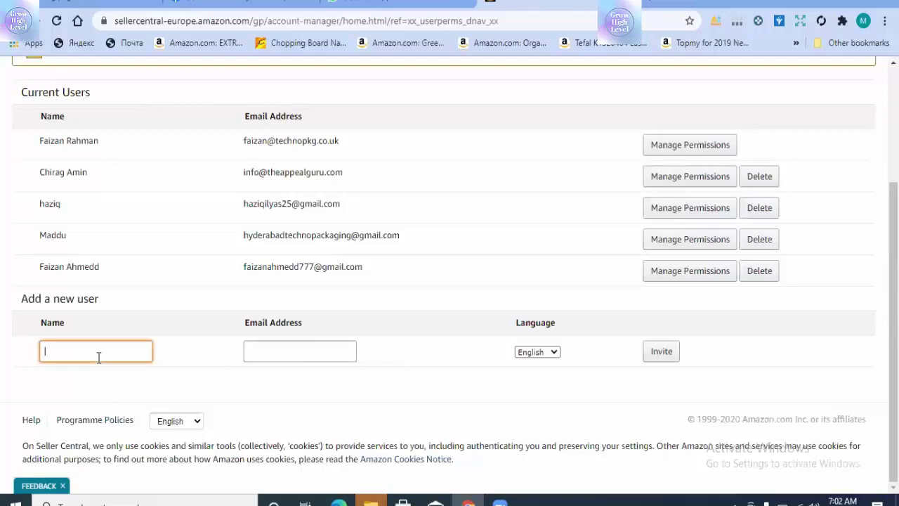
pyautogui.click(260, 346)
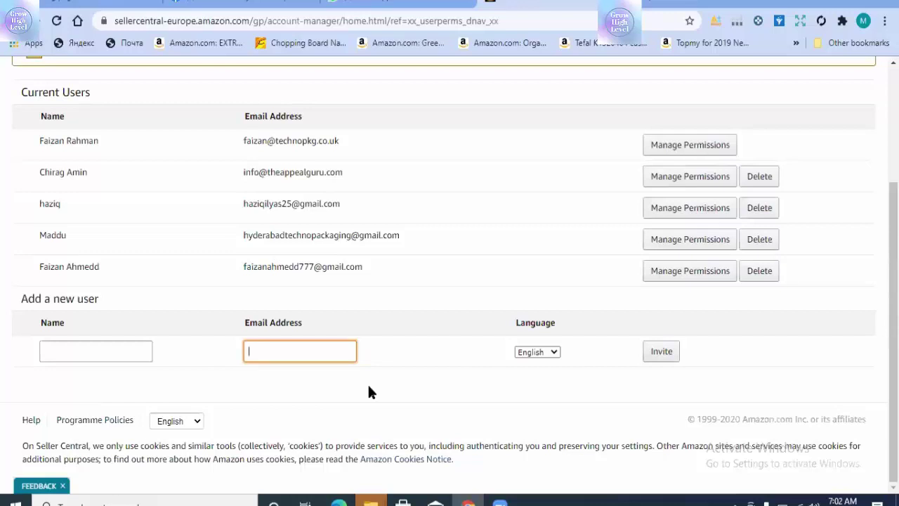
# Switch to WhatsApp Web, follow the Seller Central invitation link in the Daraz chat and start creating an Amazon account
pyautogui.hotkey('ctrl', 'Tab')
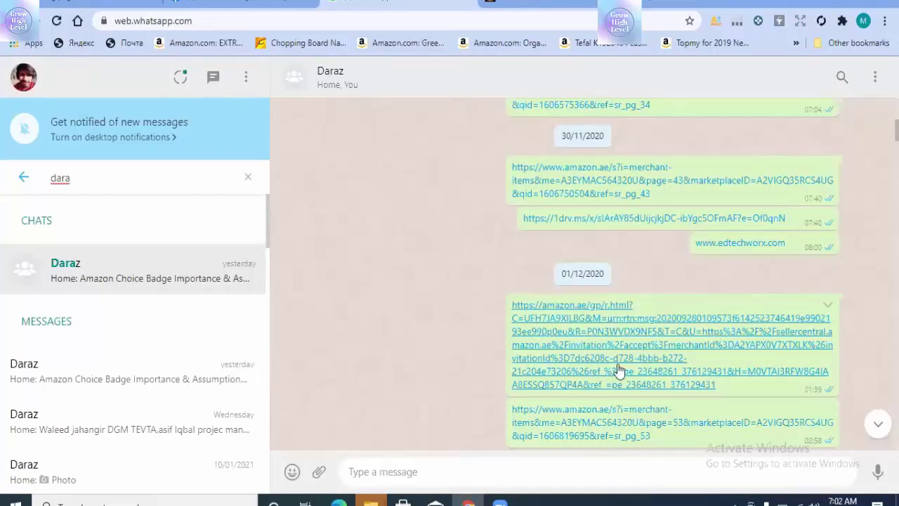
pyautogui.click(569, 367)
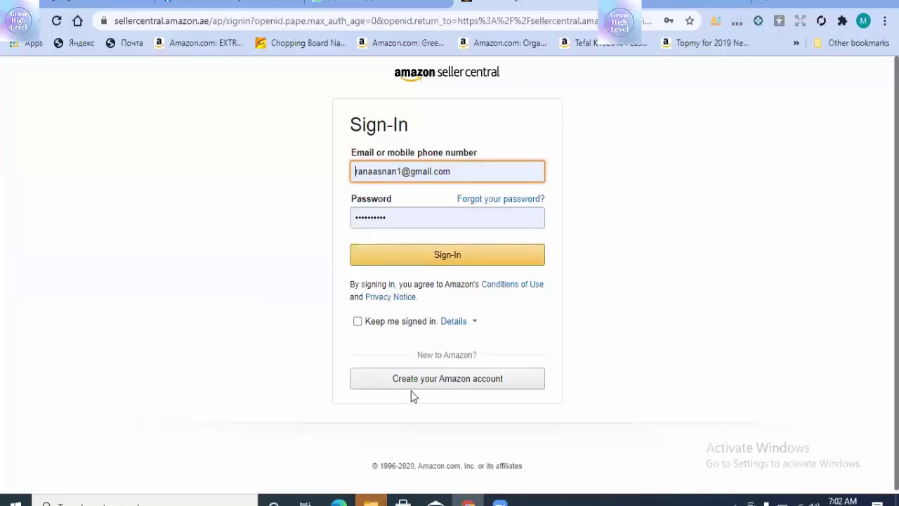
pyautogui.click(462, 383)
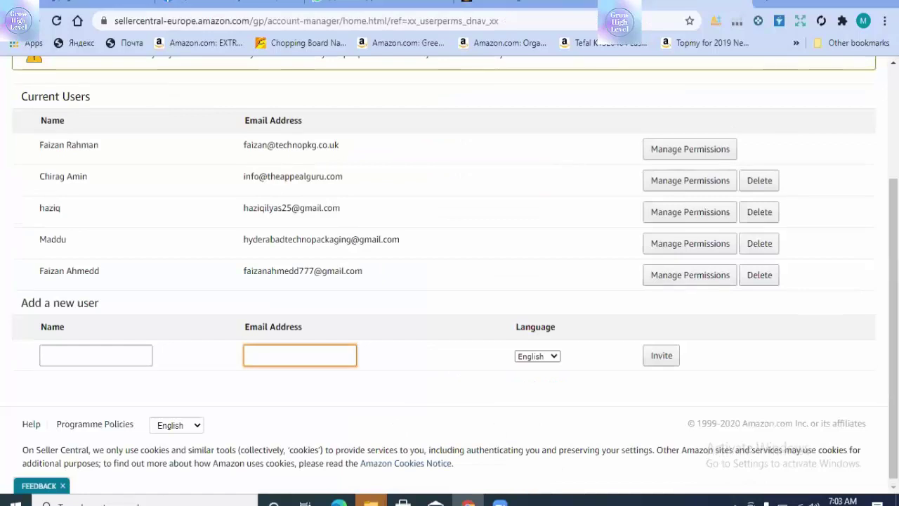
# Return to the Seller Central home dashboard, and reopen the invitation link from the Daraz chat in WhatsApp Web
pyautogui.scroll(3, 149, 68)
pyautogui.click(100, 76)
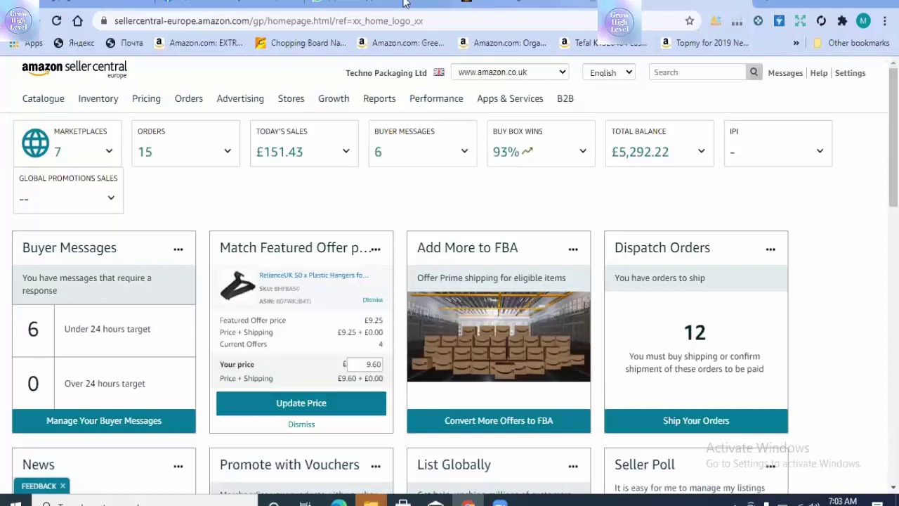
pyautogui.hotkey('ctrl', 'Tab')
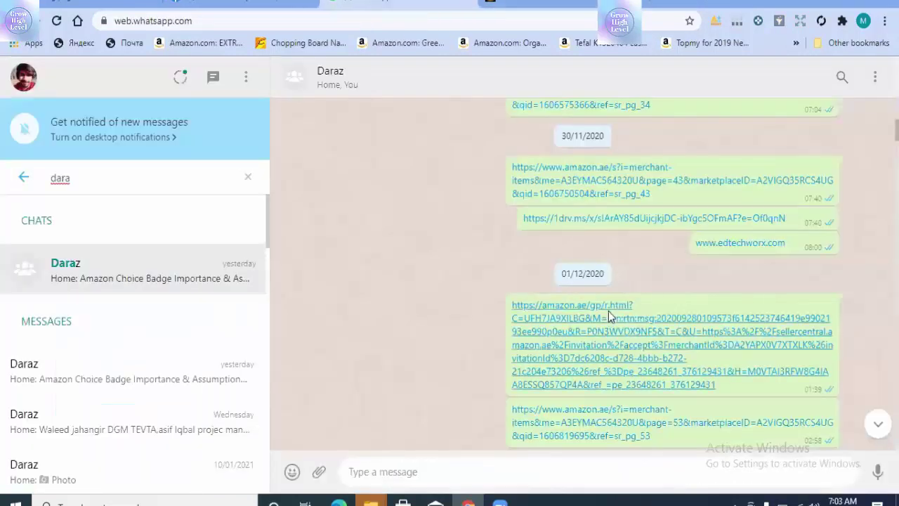
pyautogui.click(608, 315)
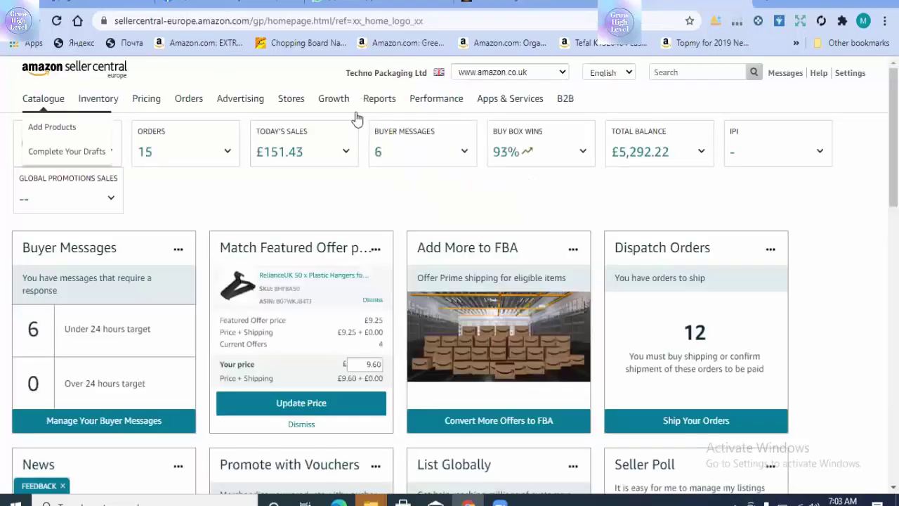
pyautogui.moveTo(356, 117)
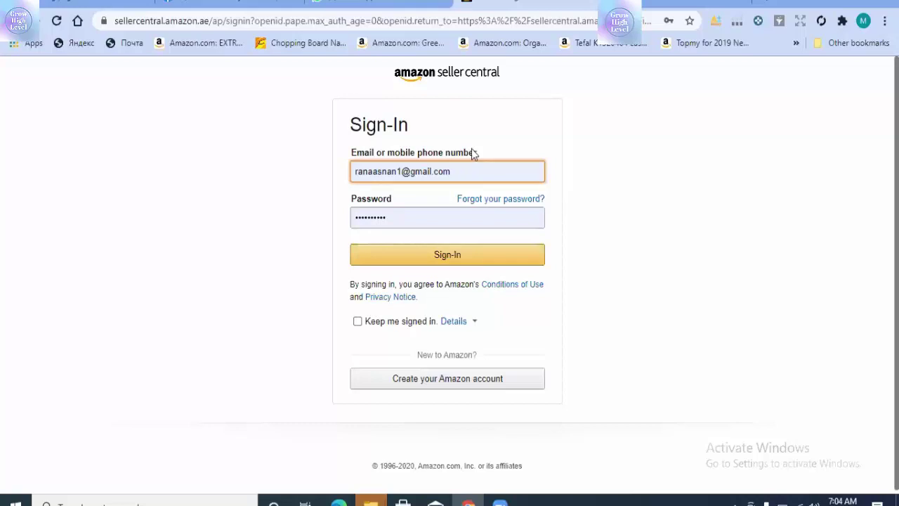
# Enable Keep me signed in on the Seller Central sign-in form and switch back to the Daraz chat in WhatsApp Web
pyautogui.click(359, 326)
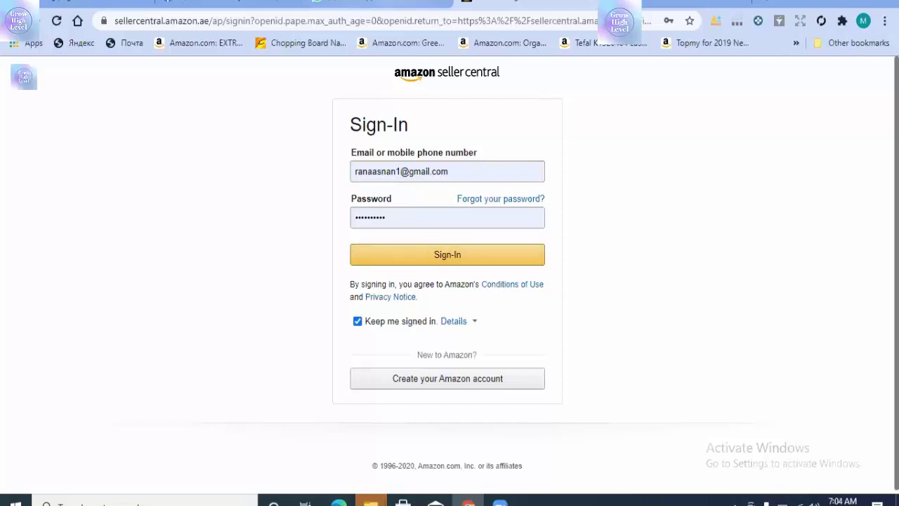
pyautogui.click(374, 3)
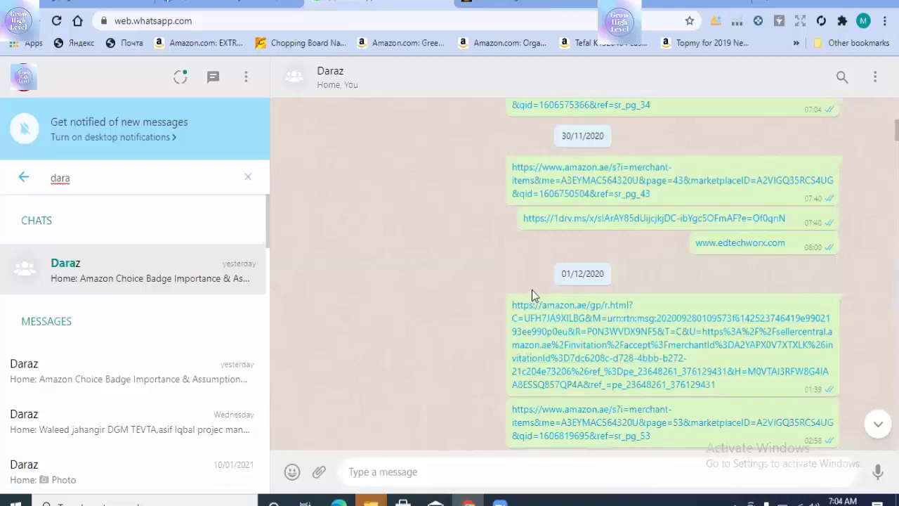
pyautogui.click(504, 10)
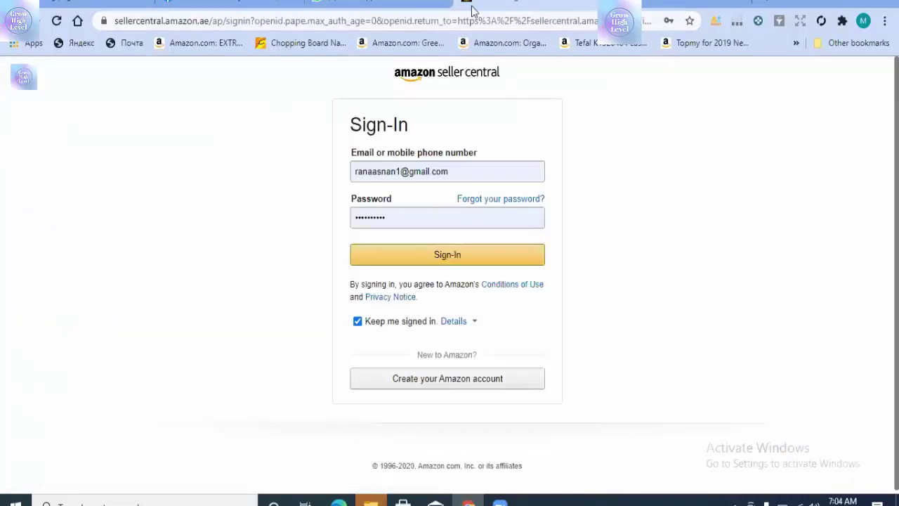
pyautogui.click(379, 6)
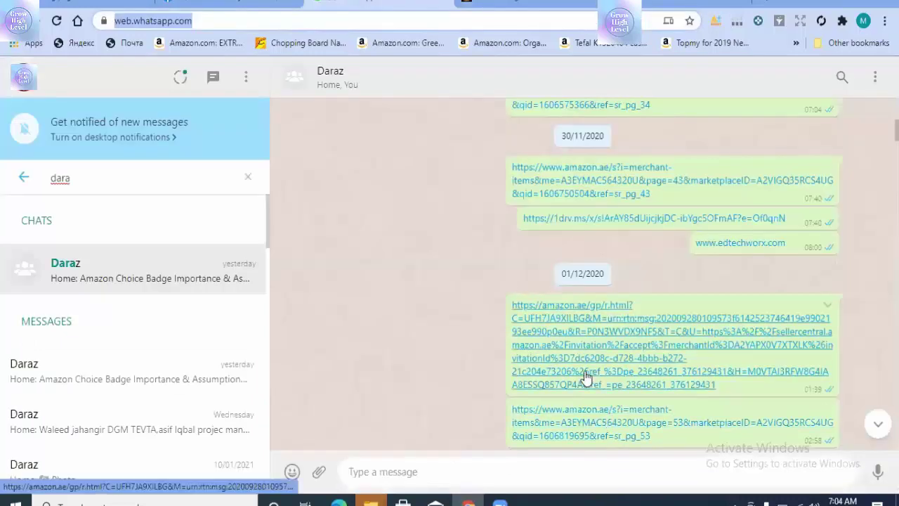
# Switch back to the Seller Central sign-in page and submit the sign-in form with the filled-in credentials
pyautogui.click(504, 7)
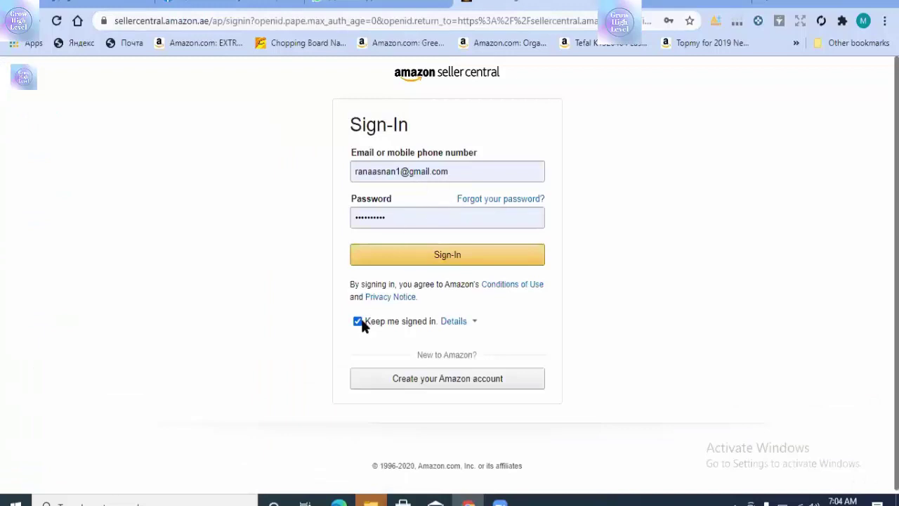
pyautogui.click(411, 262)
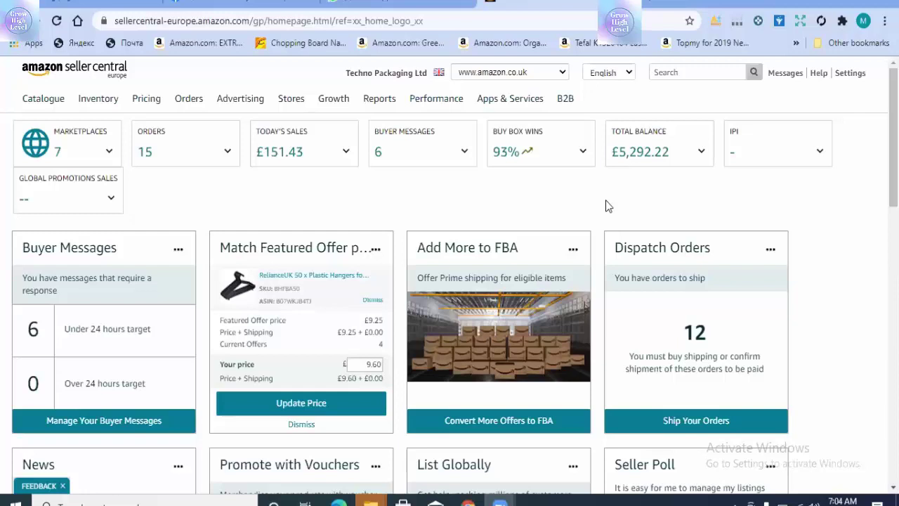
# Open the User Permissions page of the Techno Packaging Ltd account, and go on to the Manage Inventory page
pyautogui.moveTo(846, 80)
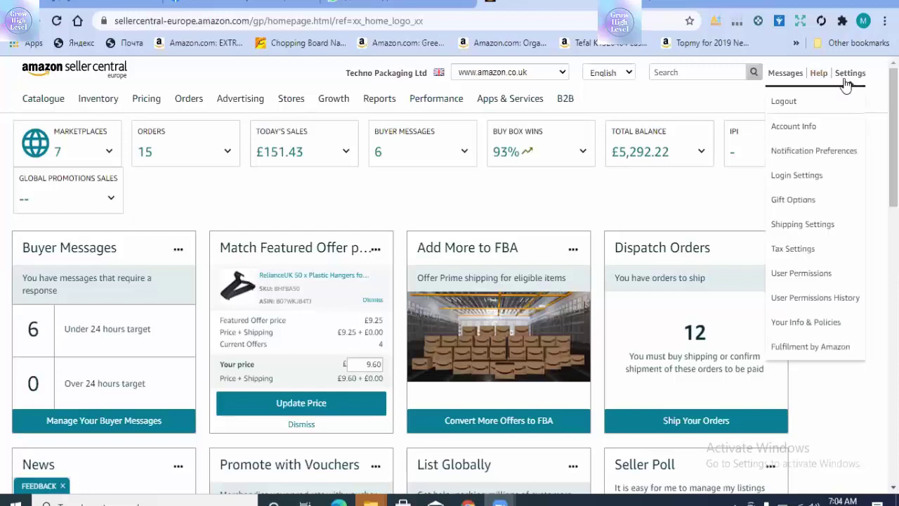
pyautogui.click(796, 279)
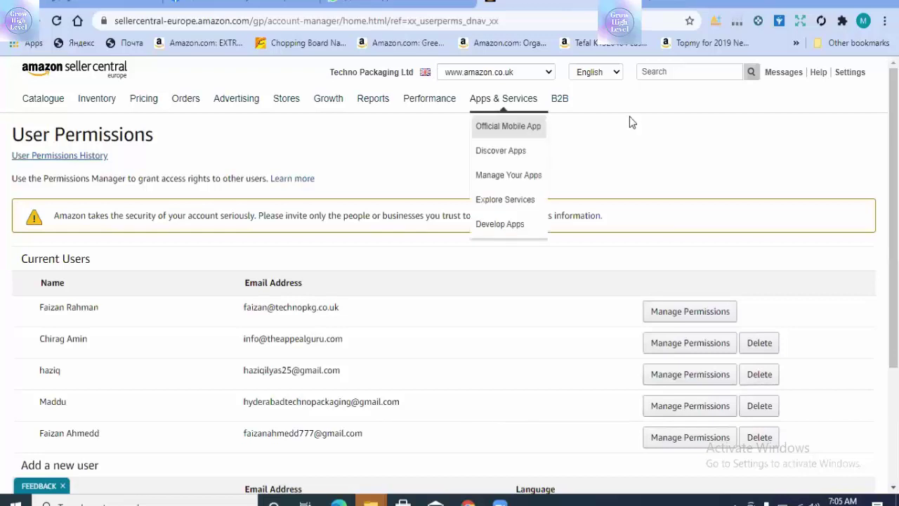
pyautogui.moveTo(110, 103)
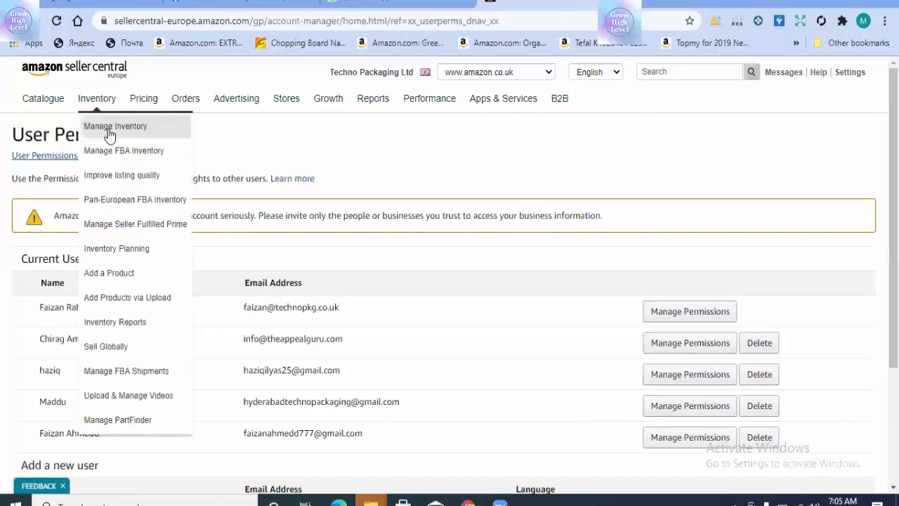
pyautogui.click(110, 127)
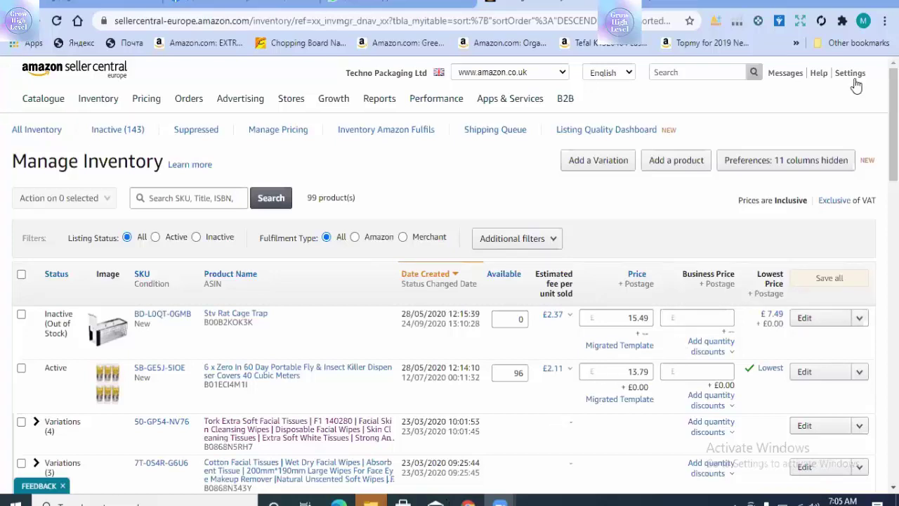
# Go back to User Permissions and open the permission settings of the last user under Current Users
pyautogui.moveTo(849, 72)
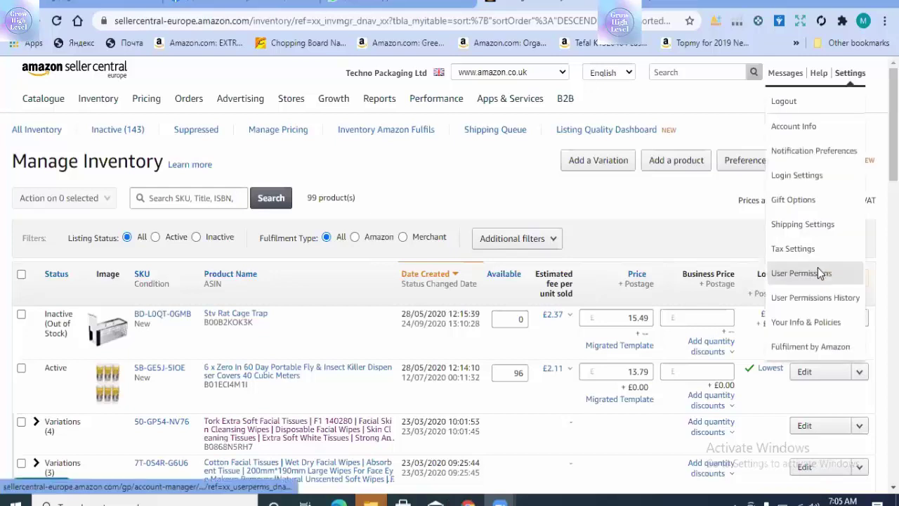
pyautogui.click(817, 273)
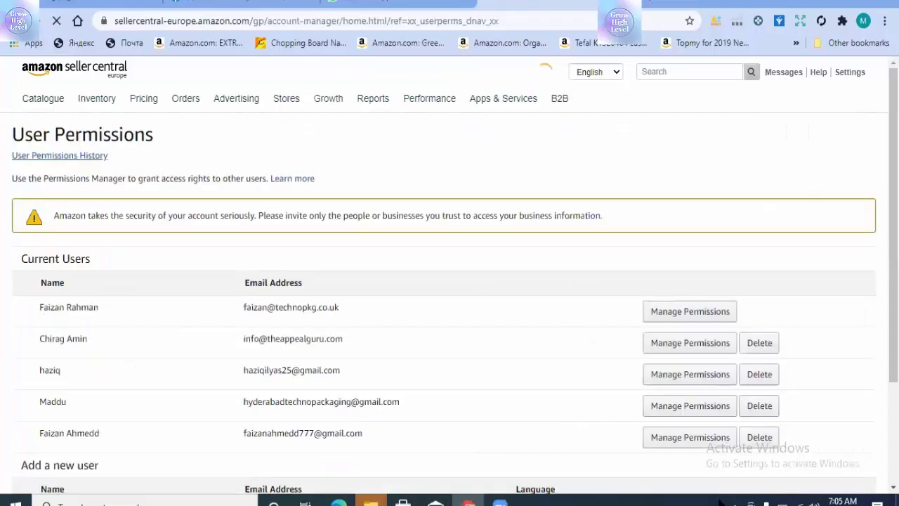
pyautogui.click(682, 445)
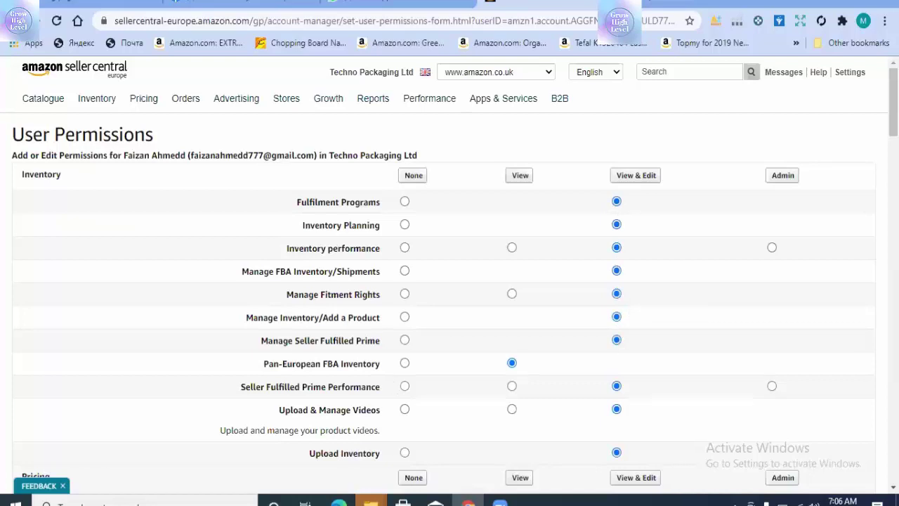
# Examine the user's access levels for Inventory, Pricing, Advertising, Orders, Store Design, Amazon Pay, Reports and Settings
pyautogui.scroll(-2, 449, 281)
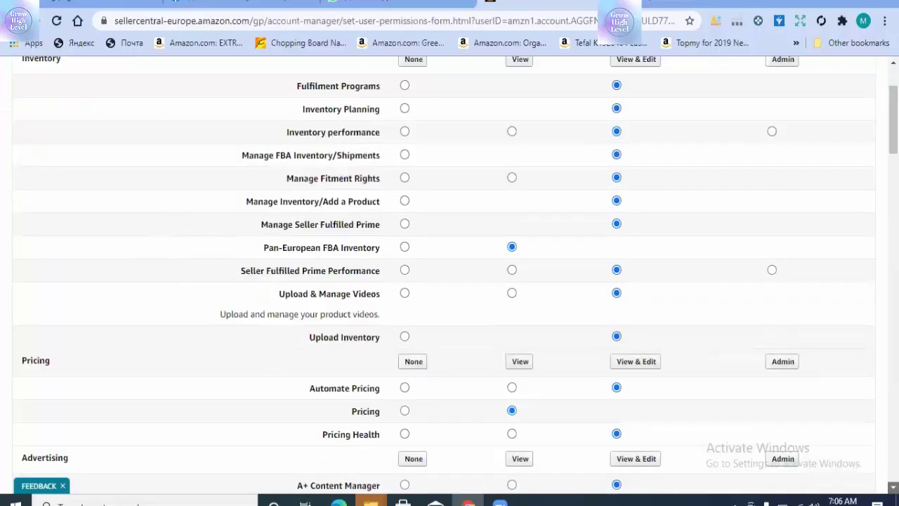
pyautogui.scroll(-2, 449, 281)
pyautogui.scroll(-2, 449, 281)
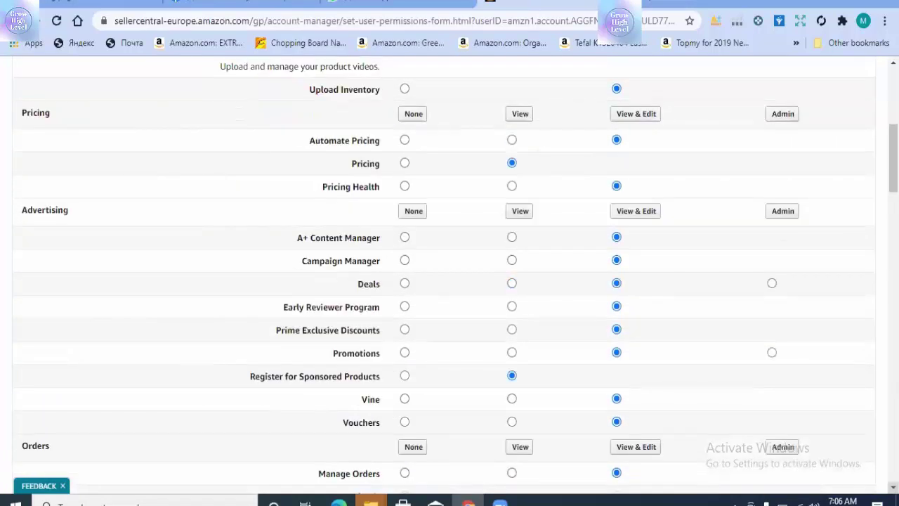
pyautogui.scroll(-2, 449, 280)
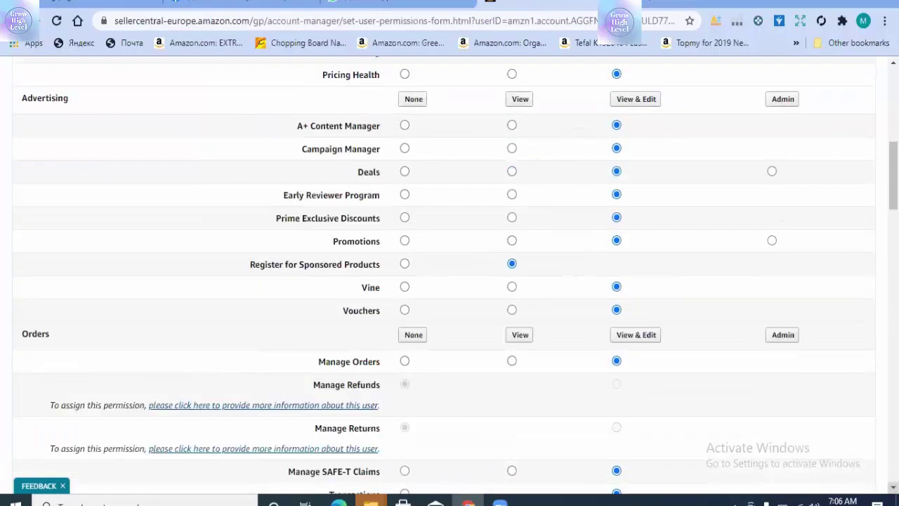
pyautogui.scroll(-2, 450, 281)
pyautogui.scroll(-1, 450, 280)
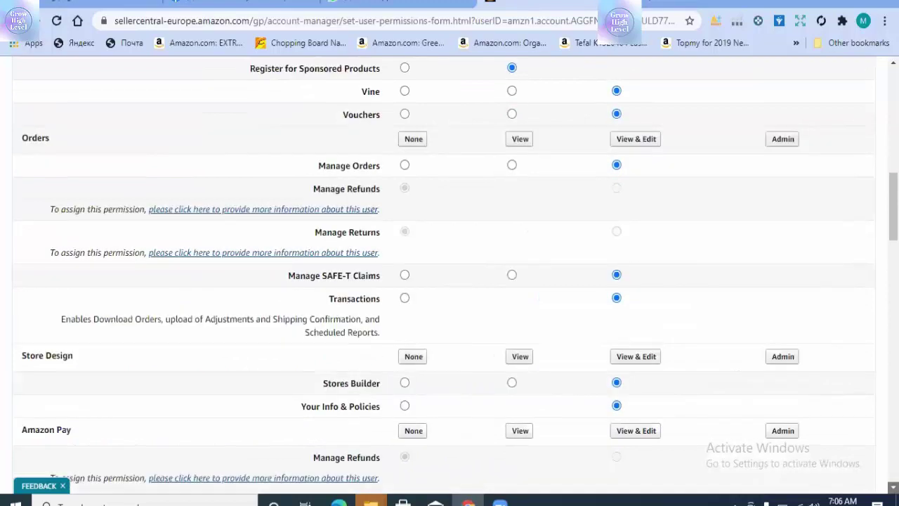
pyautogui.scroll(-1, 450, 281)
pyautogui.scroll(-2, 438, 331)
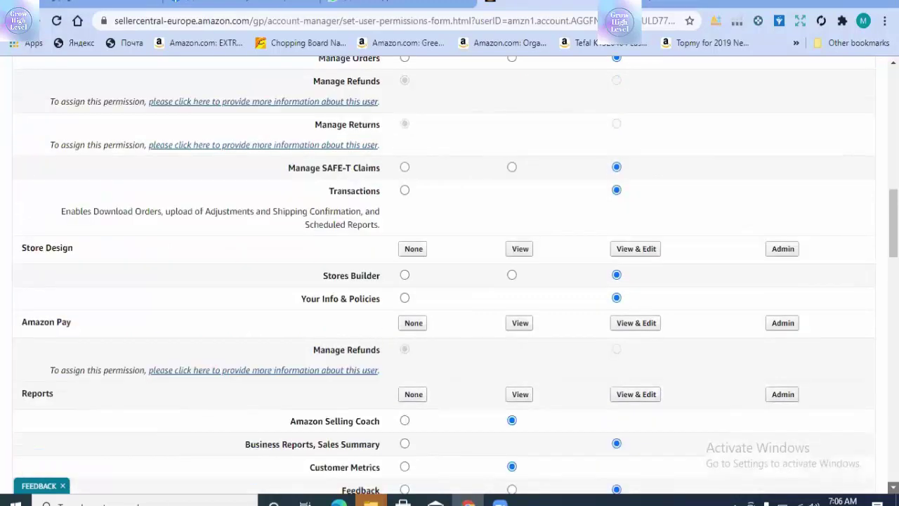
pyautogui.scroll(-1, 410, 263)
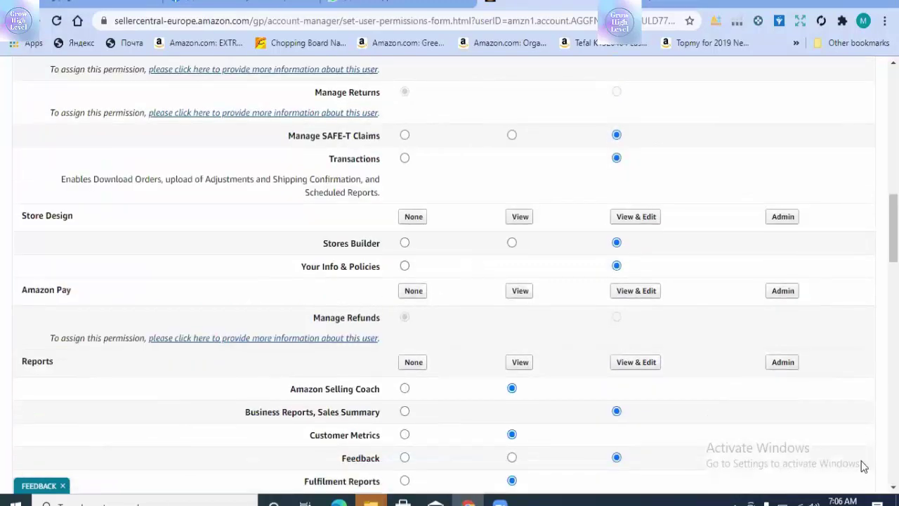
pyautogui.scroll(-1, 449, 280)
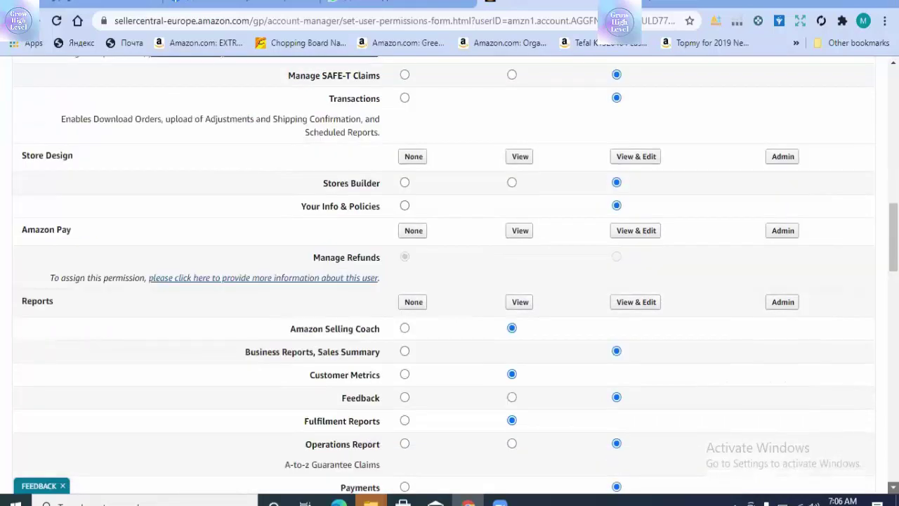
pyautogui.scroll(-1, 449, 281)
pyautogui.scroll(-1, 450, 281)
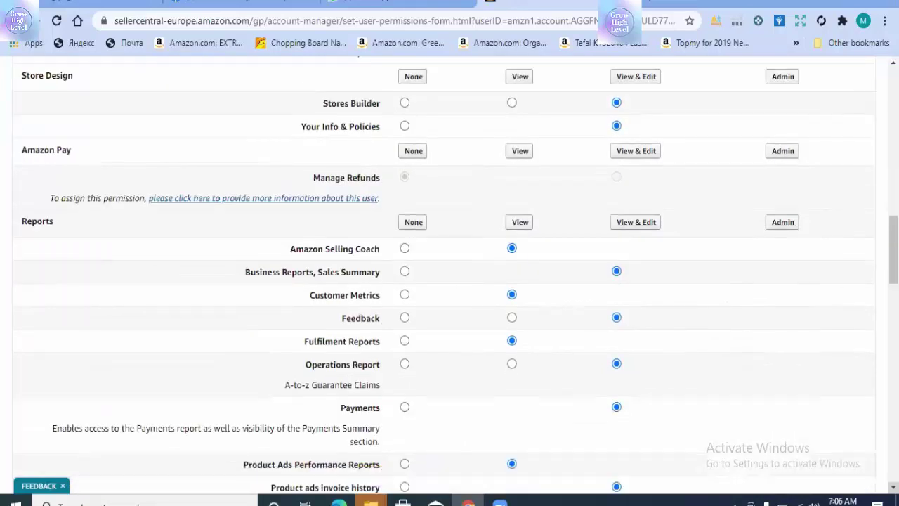
pyautogui.scroll(-1, 460, 362)
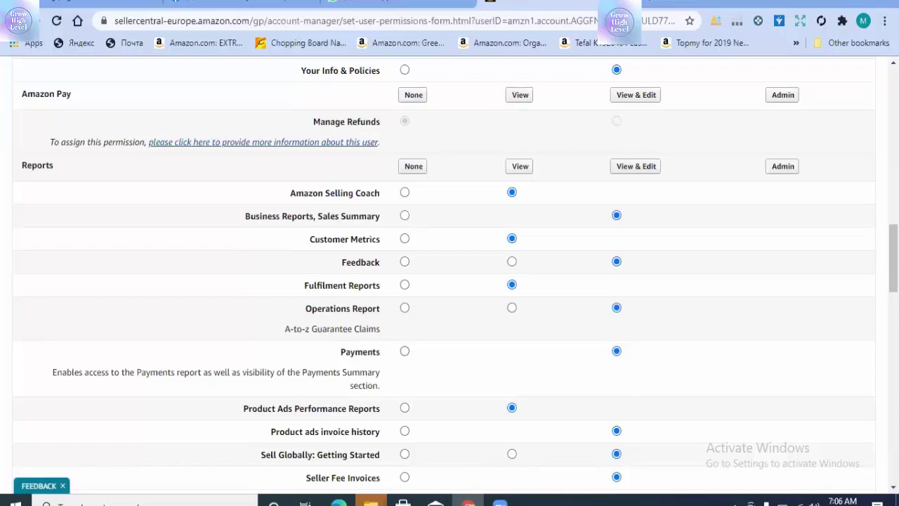
pyautogui.scroll(-2, 450, 274)
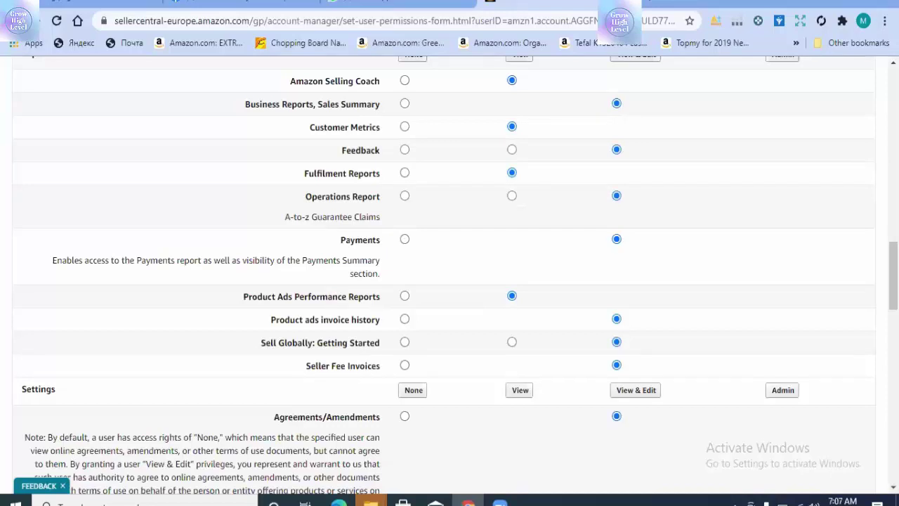
# Leave the user's permission settings without changes and return to the Seller Central home dashboard
pyautogui.scroll(3, 112, 110)
pyautogui.scroll(10, 92, 91)
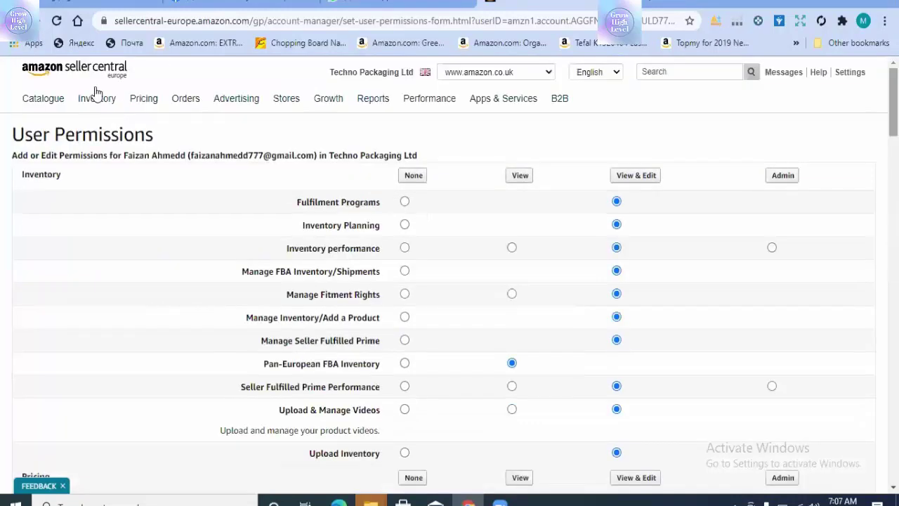
pyautogui.click(100, 74)
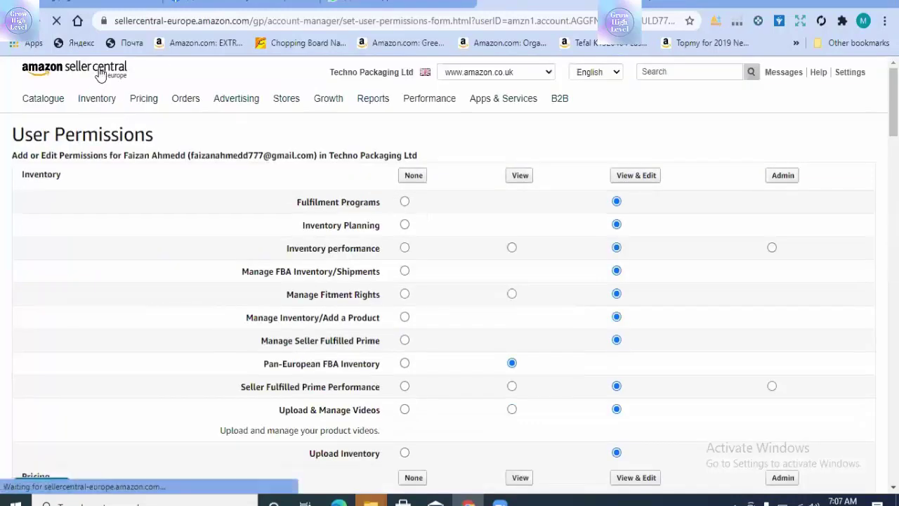